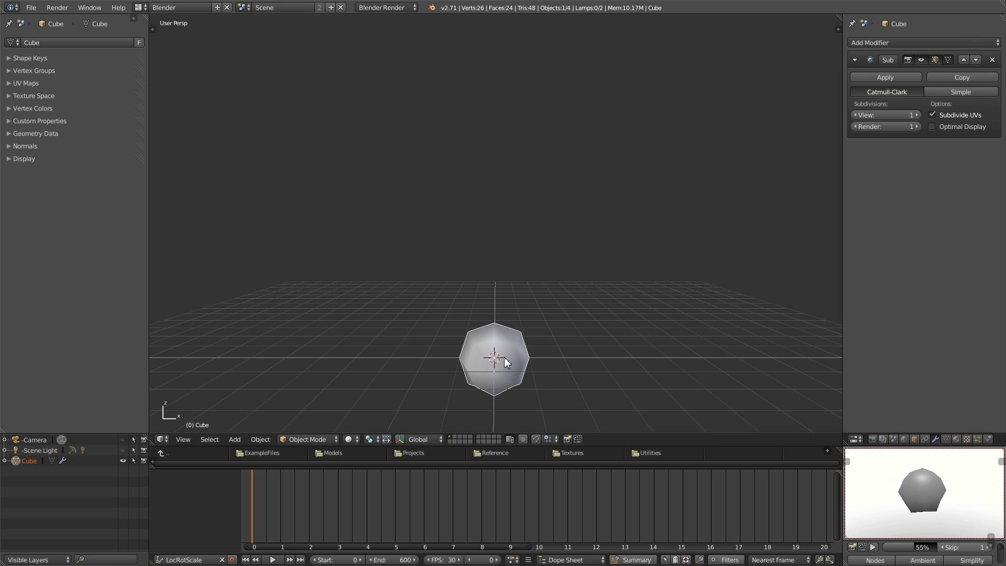
Raise the cube's Subdivision Surface modifier to level 2, level 3 and finally level 4
middle_click_drag(606, 249, 566, 215, "shift")
scroll(564, 215, "down", 3, "ctrl")
key("ctrl+2")
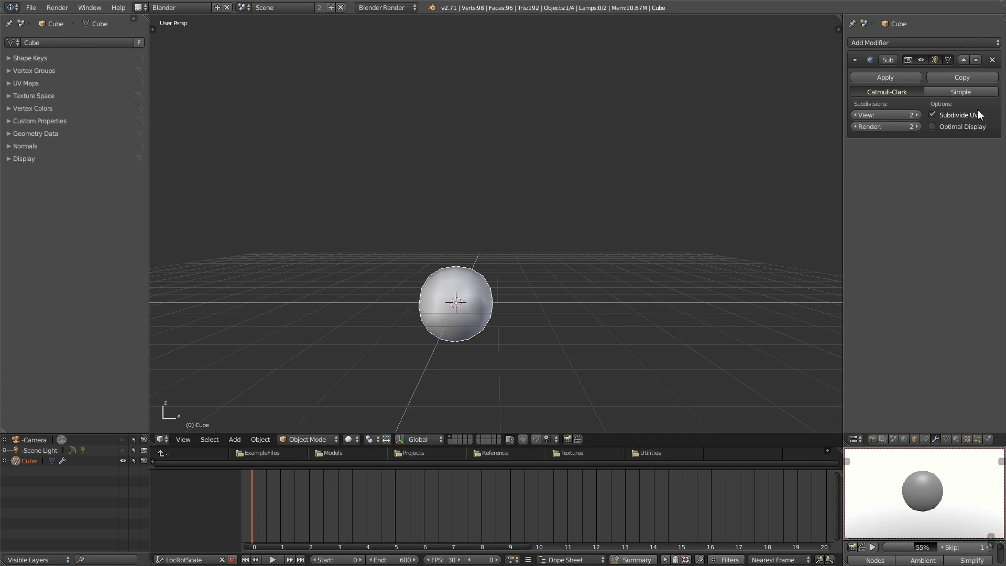
key("ctrl+3")
mouse_move(472, 292)
middle_mouse_down()
mouse_move(461, 304)
mouse_move(487, 299)
middle_mouse_up()
key("ctrl+4")
middle_click_drag(515, 262, 487, 309)
Add a monkey mesh behind the rounded cube and give it a level 2 Subdivision Surface modifier
left_click(628, 195)
key("shift+a")
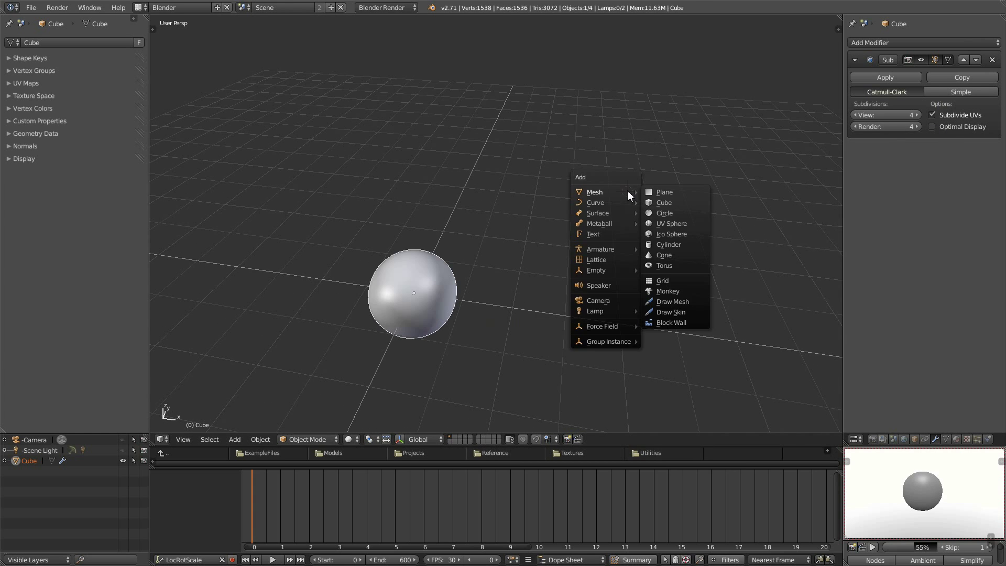
left_click(682, 290)
middle_click_drag(686, 290, 607, 242)
key("ctrl+1")
key("ctrl+2")
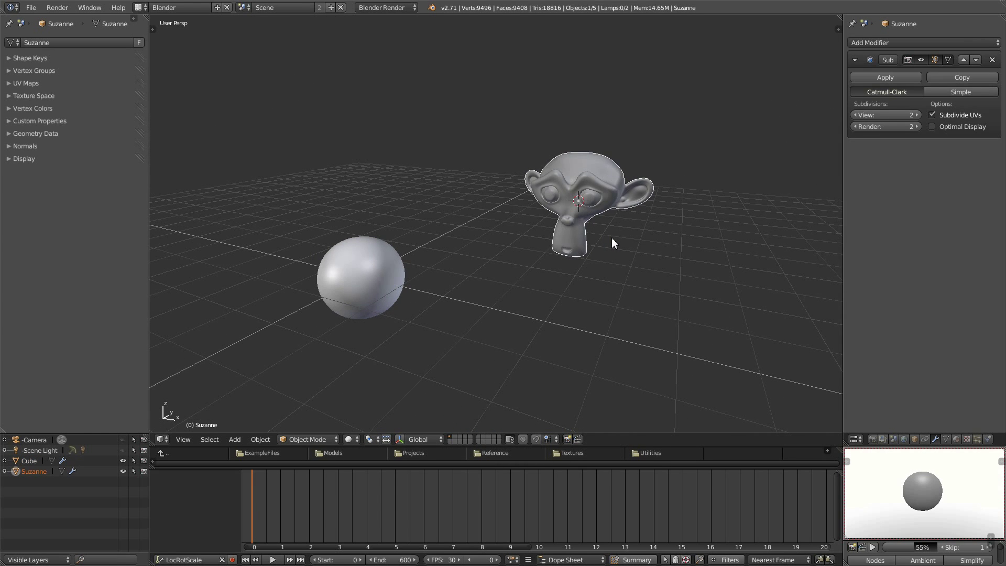
Scale the monkey up uniformly and inspect its smoothed surface from several angles
key("s")
left_click(639, 290)
middle_click_drag(639, 290, 605, 278)
middle_click_drag(625, 162, 696, 162)
scroll(695, 165, "up", 5)
scroll(696, 168, "down", 6)
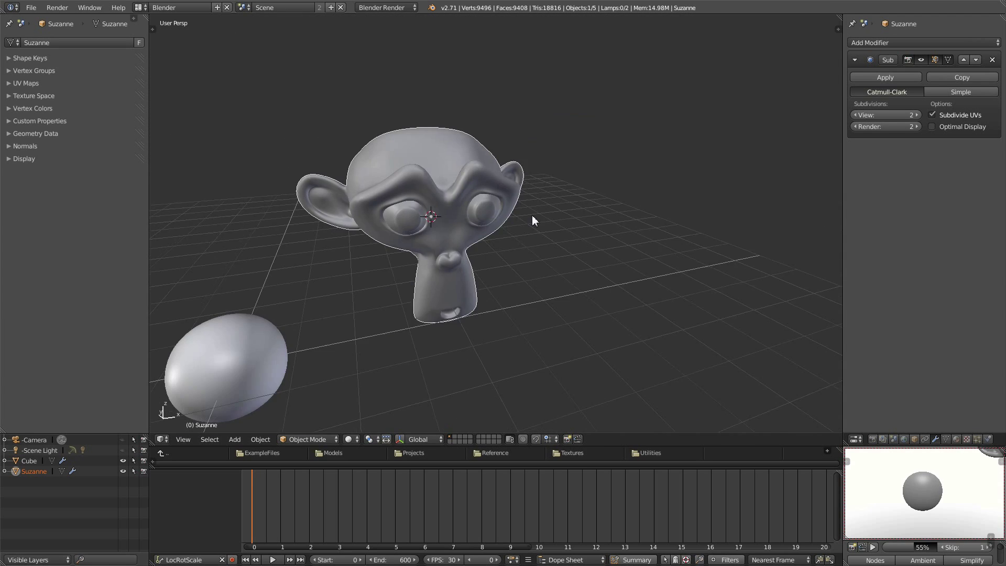
middle_click_drag(549, 222, 375, 187)
Select four adjoining faces on top of the monkey's head in Edit Mode and extrude them upward twice
key("Tab")
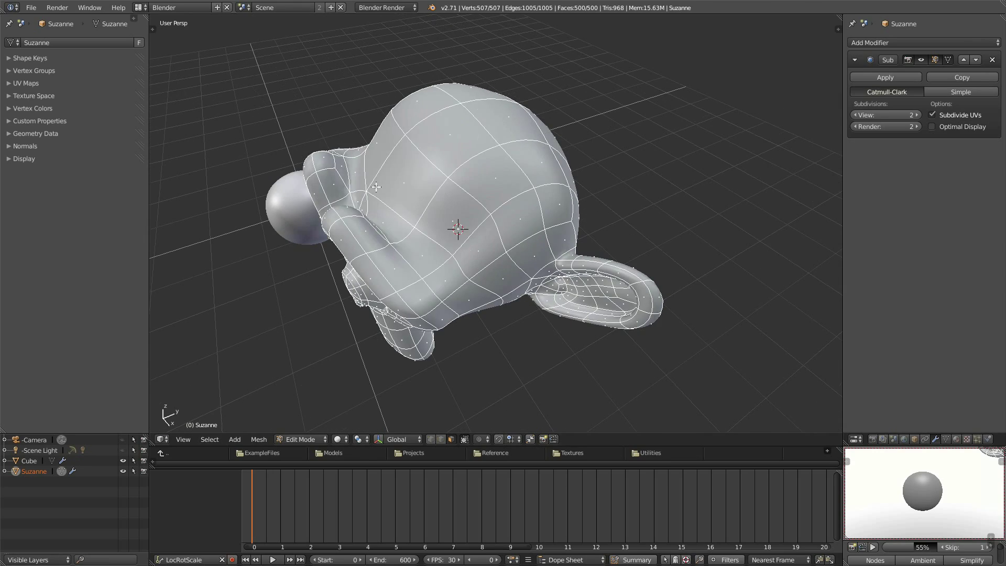
right_click(452, 134)
right_click(498, 121, "shift")
right_click(477, 93, "shift")
right_click(427, 110, "shift")
middle_click_drag(438, 148, 478, 214)
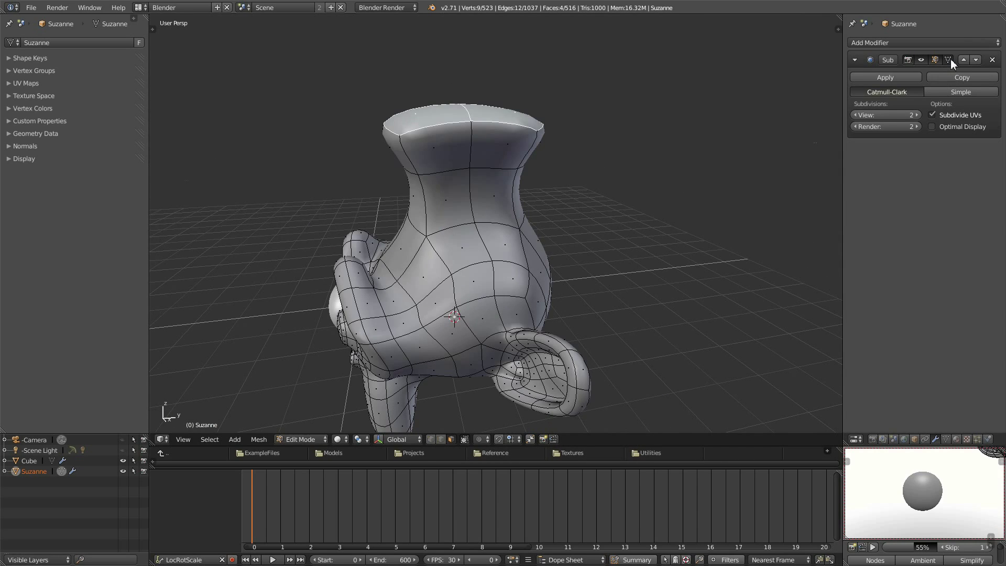
Toggle the Subdivision Surface modifier's edit cage display off and on again
left_click(951, 58)
left_click(951, 59)
left_click(951, 60)
left_click(951, 60)
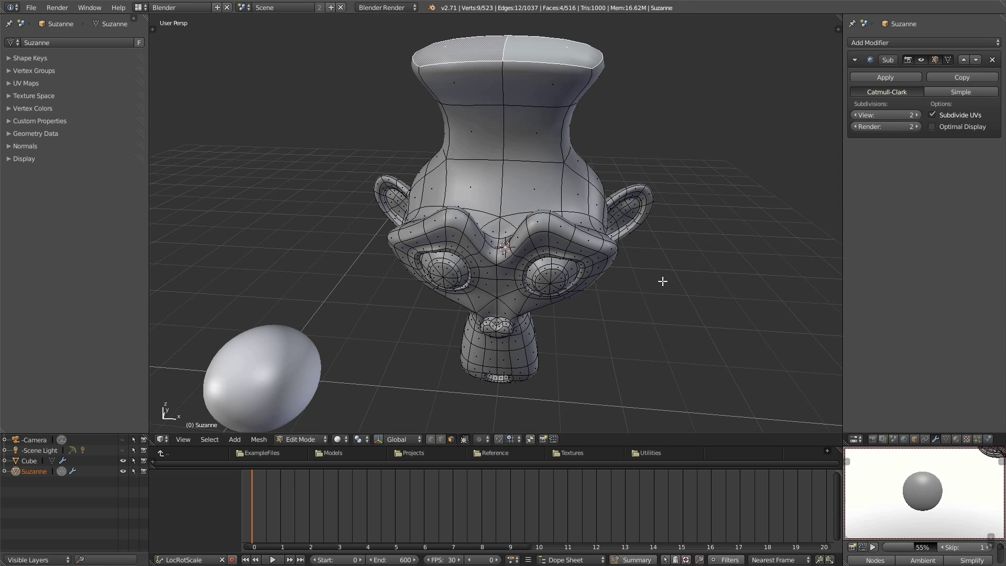
Return to Object Mode and delete the monkey and the rounded cube
key("Tab")
middle_click_drag(661, 281, 599, 302)
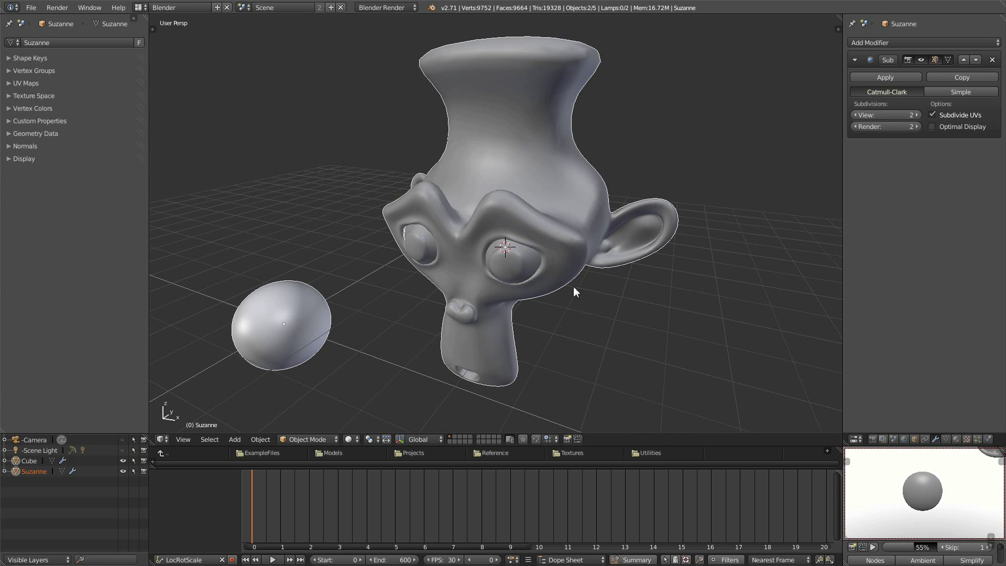
key("Delete")
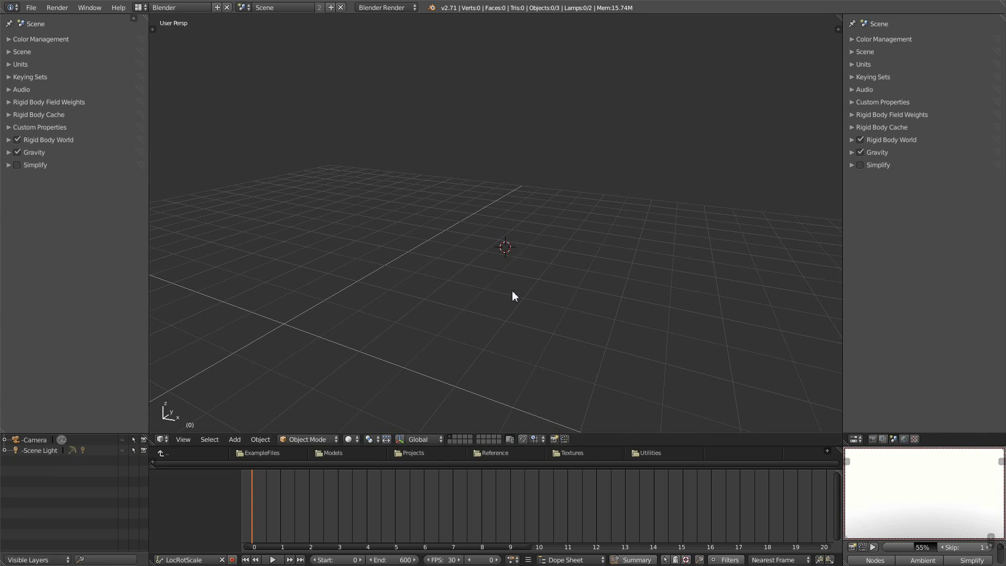
Add a cube, a torus and a monkey mesh at three separate spots in the scene
middle_click_drag(511, 290, 519, 230)
key("shift+a")
mouse_move(546, 229)
left_click(589, 239)
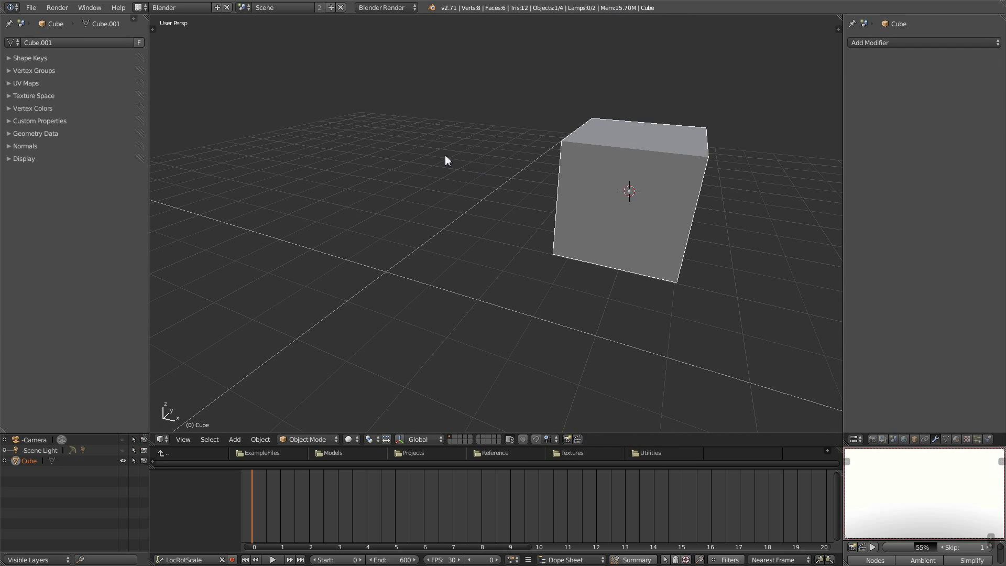
key("shift+a")
mouse_move(376, 143)
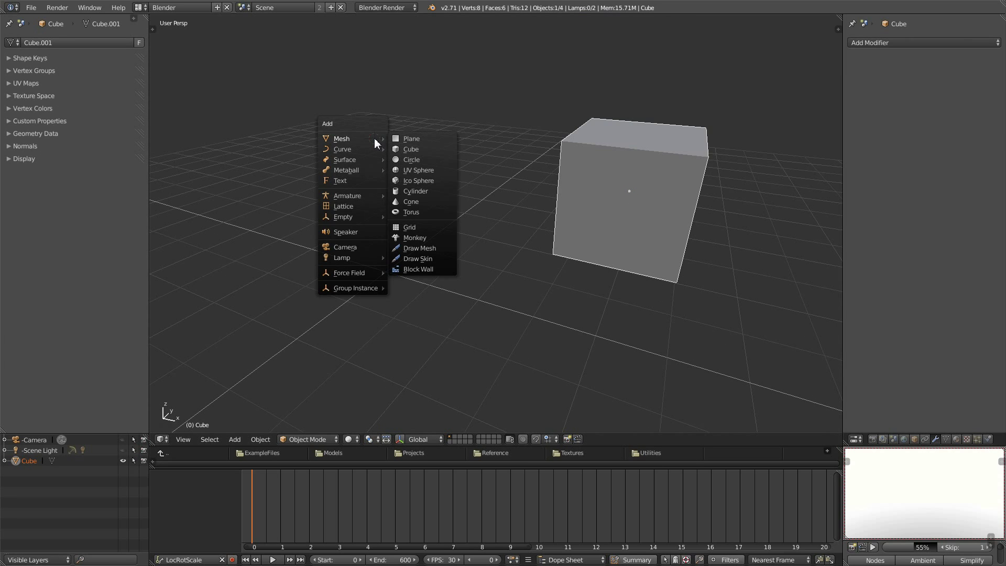
left_click(418, 211)
key("shift+a")
mouse_move(300, 280)
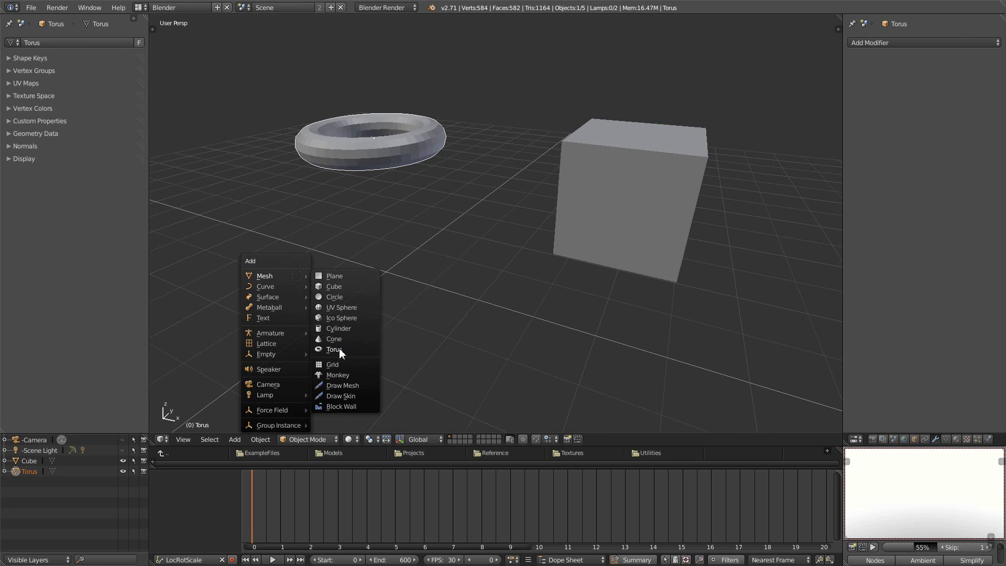
left_click(346, 375)
Select all three objects and give them Subdivision Surface modifiers, raising the level from 1 to 2 and then 3
scroll(381, 253, "down", 3)
middle_click_drag(381, 254, 471, 258)
scroll(445, 274, "up", 3)
scroll(476, 282, "up", 2)
scroll(487, 277, "down", 2)
key("a")
key("a")
mouse_move(483, 283)
middle_mouse_down()
mouse_move(537, 281)
mouse_move(477, 295)
middle_mouse_up()
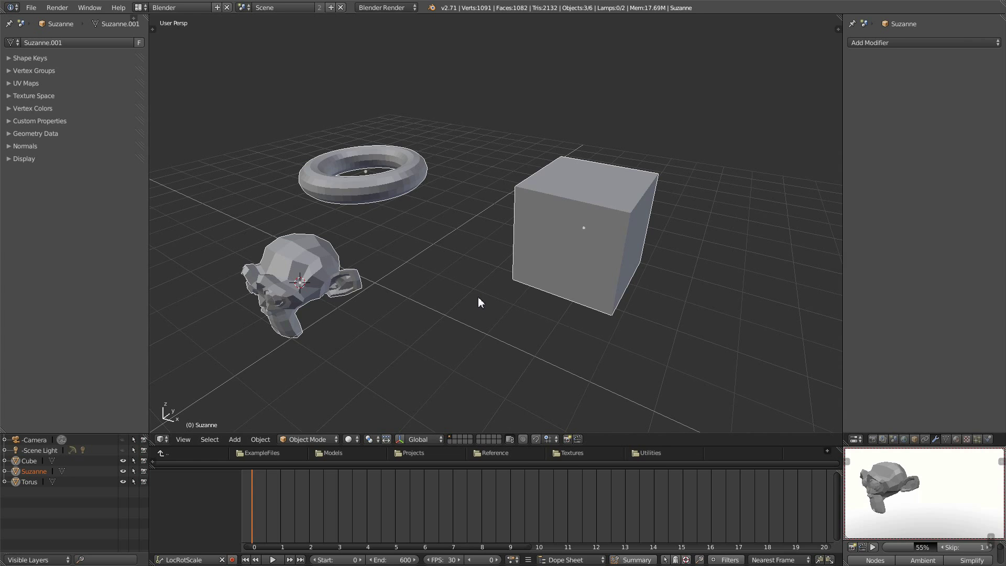
key("ctrl+1")
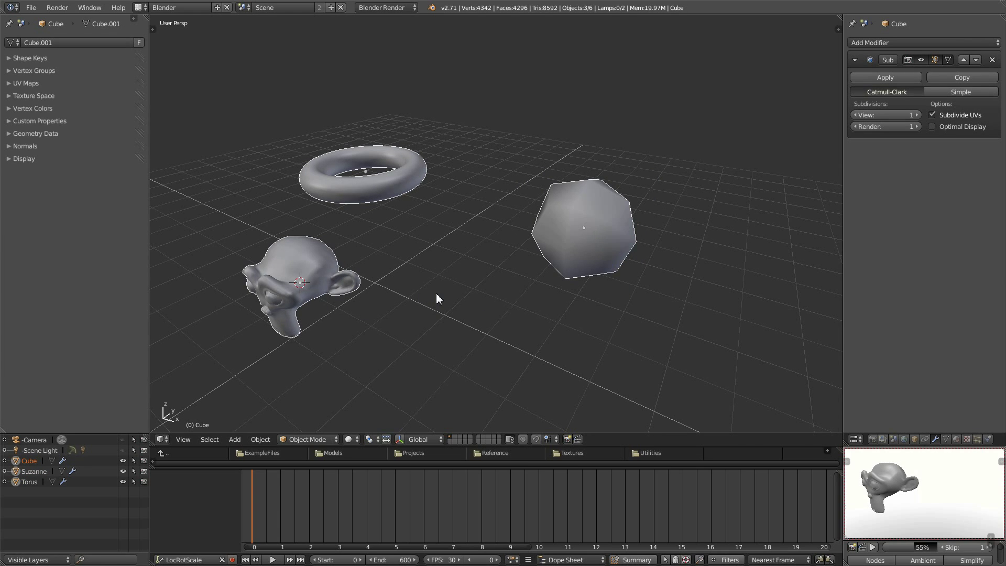
key("ctrl+2")
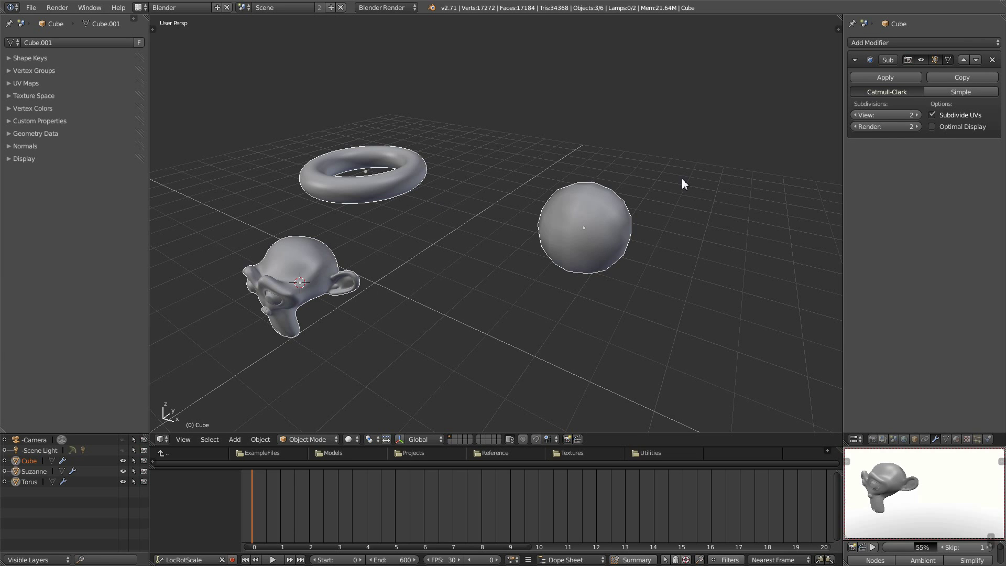
key("ctrl+3")
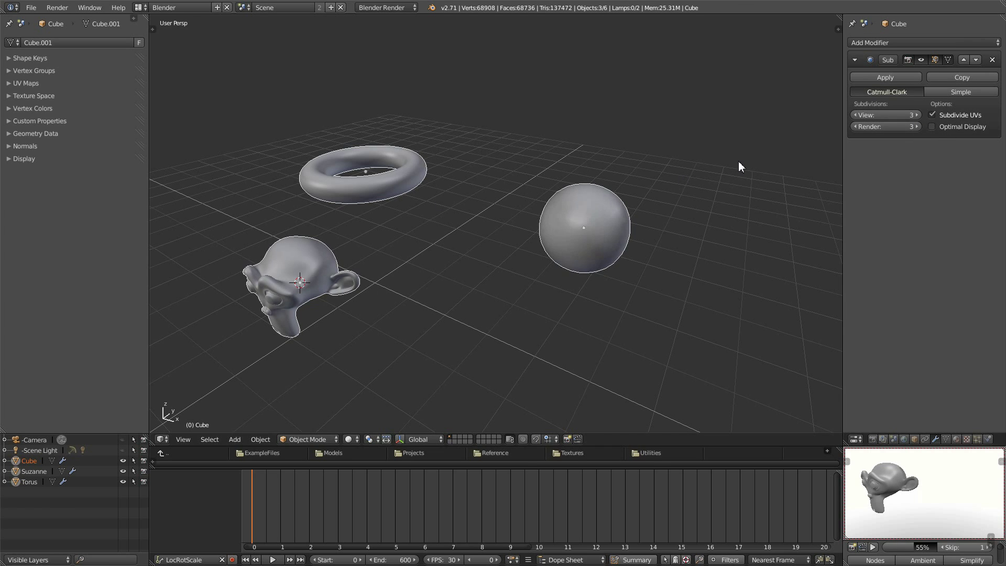
Delete the three subdivided objects and add a monkey mesh near the grid's centre
middle_click_drag(640, 191, 506, 236)
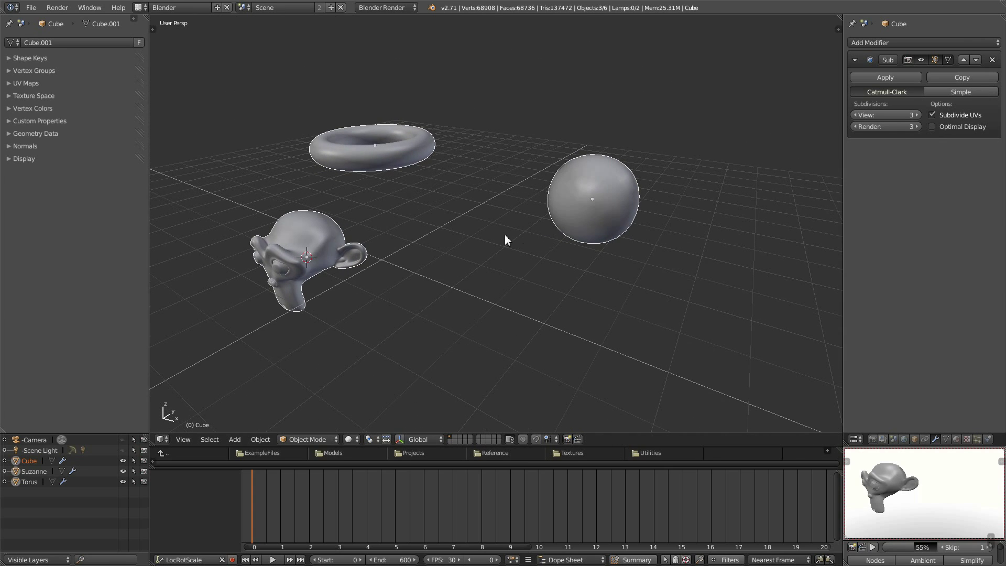
key("Delete")
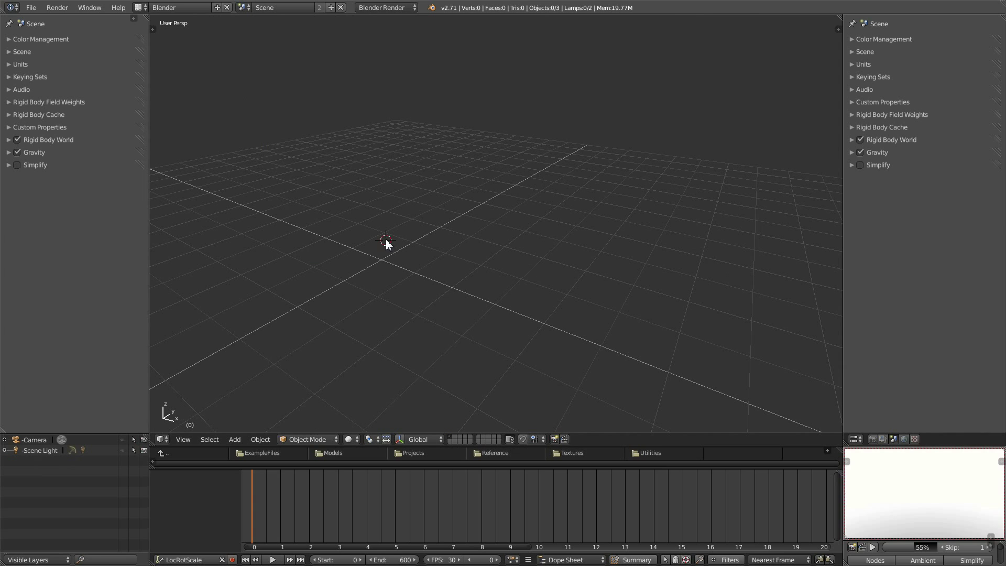
key("shift+a")
mouse_move(386, 241)
left_click(426, 339)
Give the monkey an Array modifier with a count of 5 and a level 1 Subdivision Surface modifier
middle_click_drag(442, 334, 335, 252)
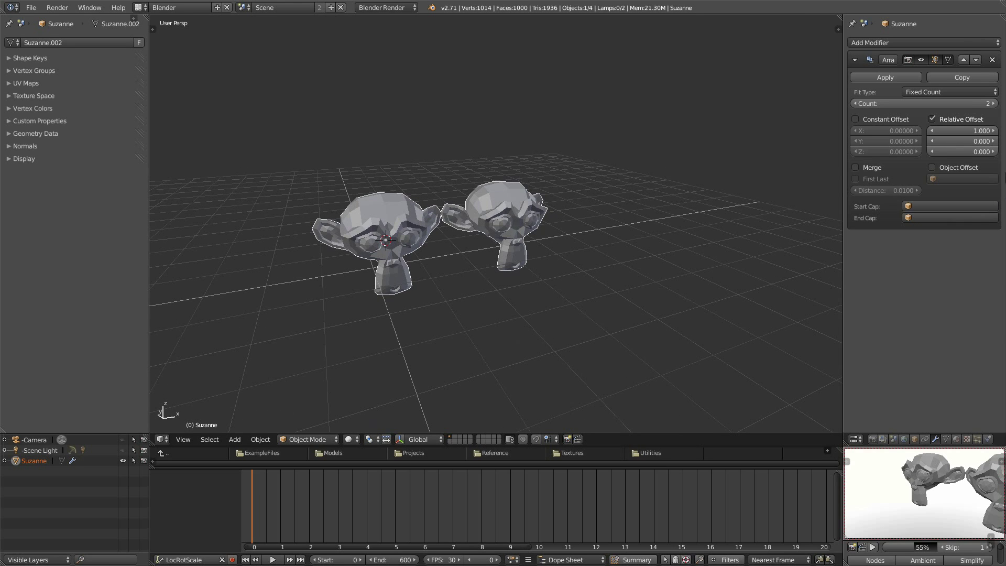
middle_click_drag(683, 171, 666, 172)
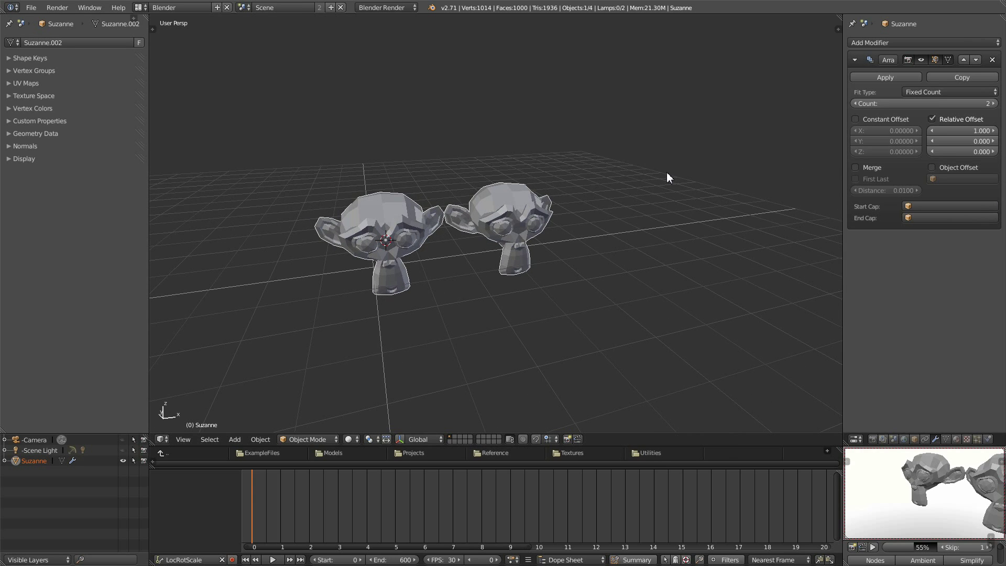
middle_click_drag(756, 98, 659, 259)
key("ctrl+1")
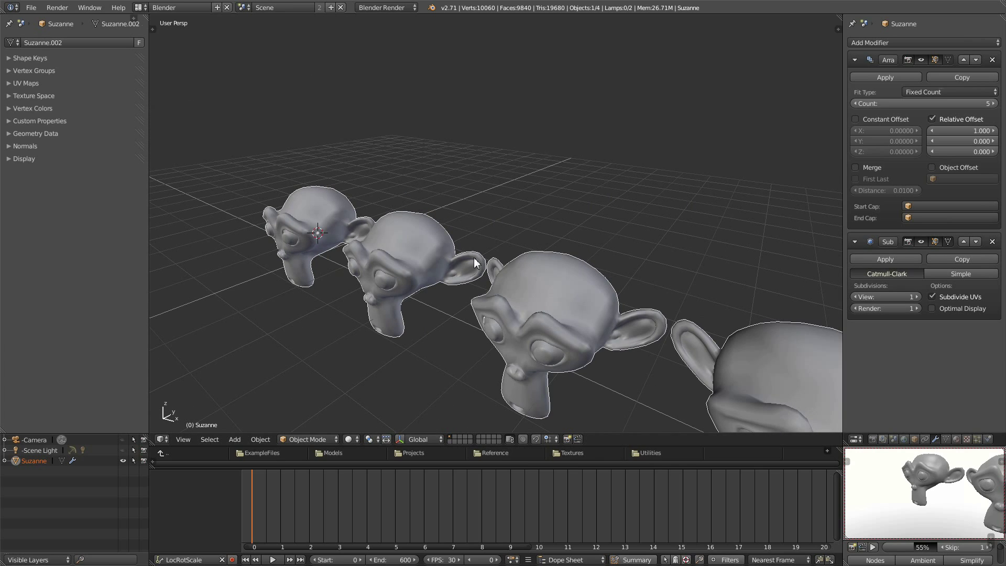
Delete the arrayed monkey and add a cube near the grid's centre
scroll(496, 258, "down", 4)
middle_click_drag(496, 258, 526, 233)
scroll(526, 232, "down", 2)
key("Delete")
key("shift+a")
key("Escape")
key("shift+a")
mouse_move(419, 245)
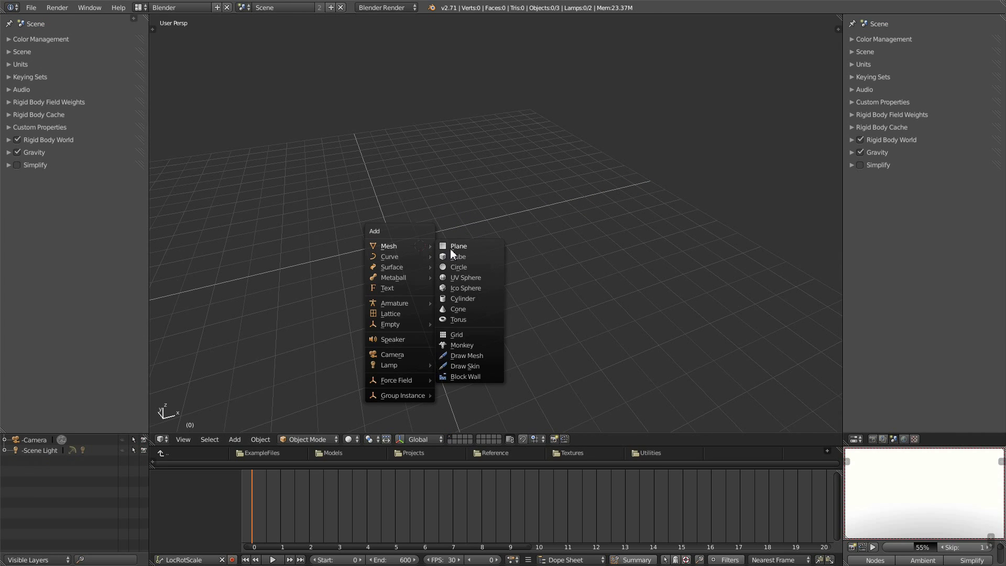
left_click(460, 257)
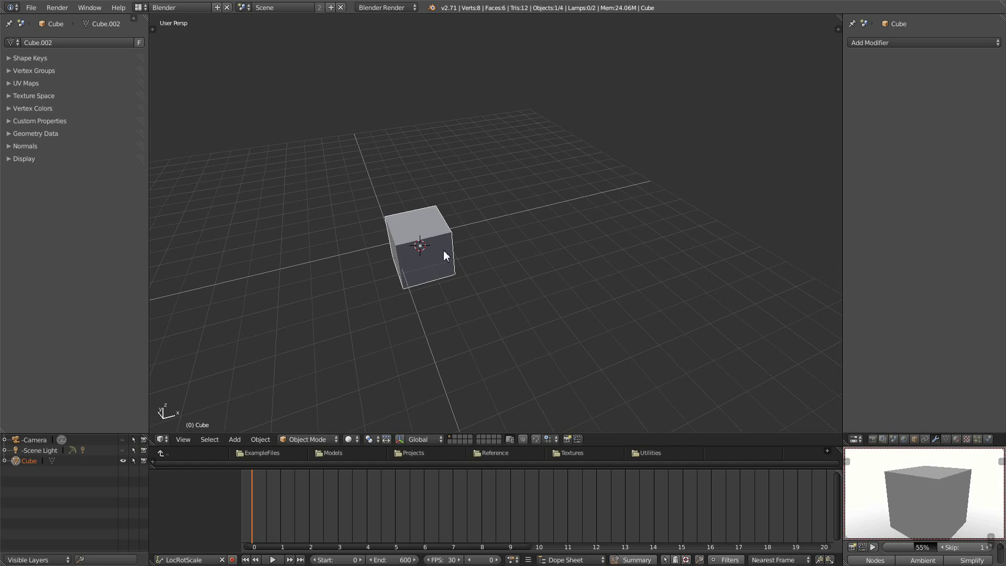
Duplicate the cube three times, placing the copies at different spots around the original
key("shift+d")
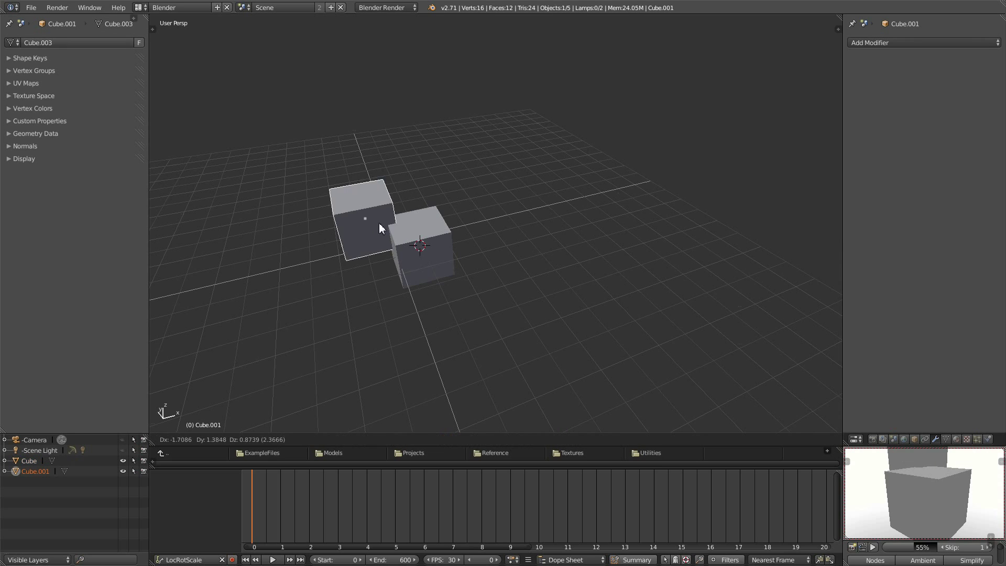
left_click(354, 202)
key("shift+d")
left_click(460, 117)
key("shift+d")
left_click(625, 233)
middle_click_drag(614, 237, 589, 179, "shift")
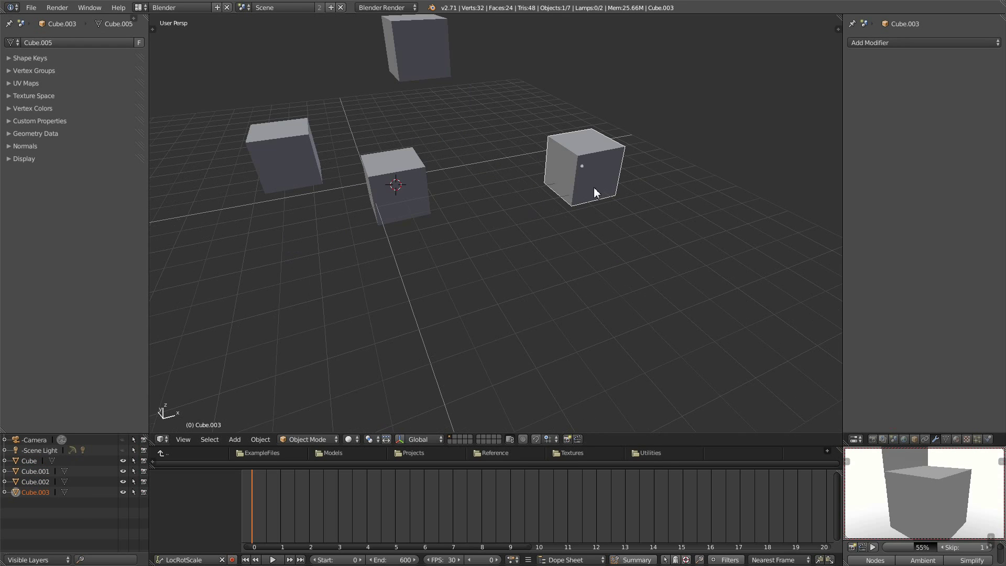
Add a UV sphere in front of the cubes and place two duplicates, one on either side of it
key("shift+a")
mouse_move(553, 301)
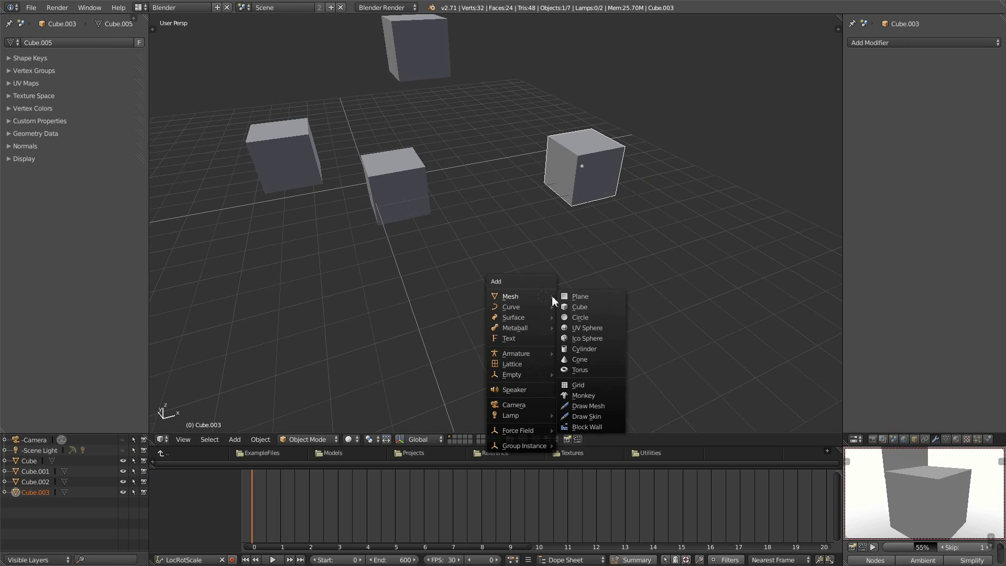
left_click(579, 329)
key("shift+d")
left_click(451, 326)
key("shift+d")
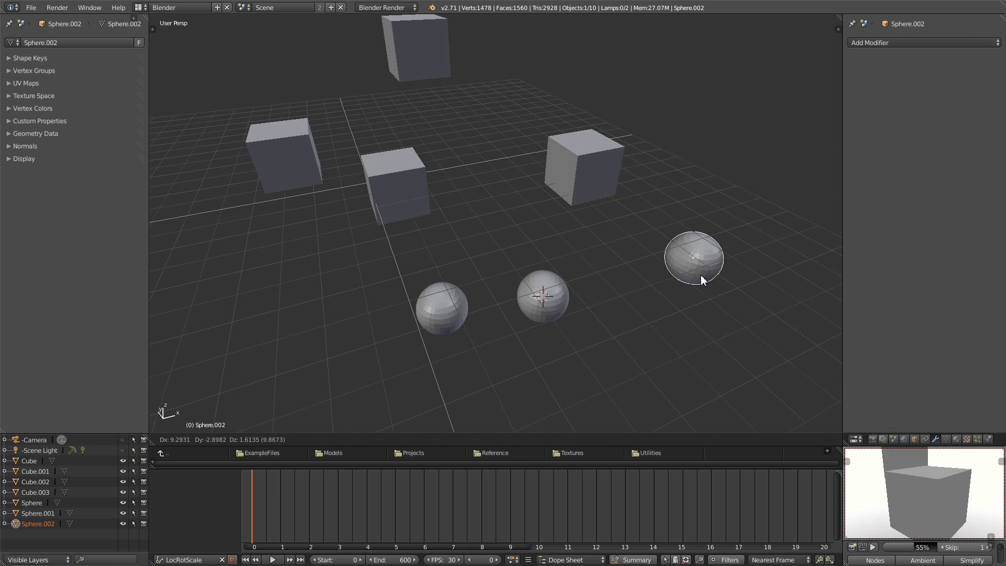
left_click(702, 279)
middle_click_drag(513, 281, 531, 300, "shift")
Select all cubes and spheres and give each an Array modifier, raising the count from 2 to 3
key("a")
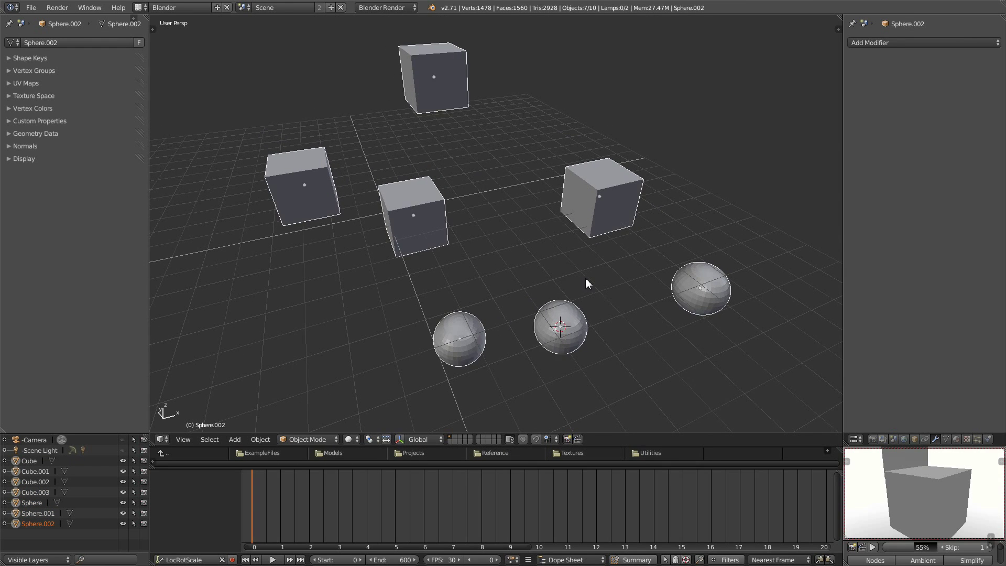
scroll(586, 278, "down", 2)
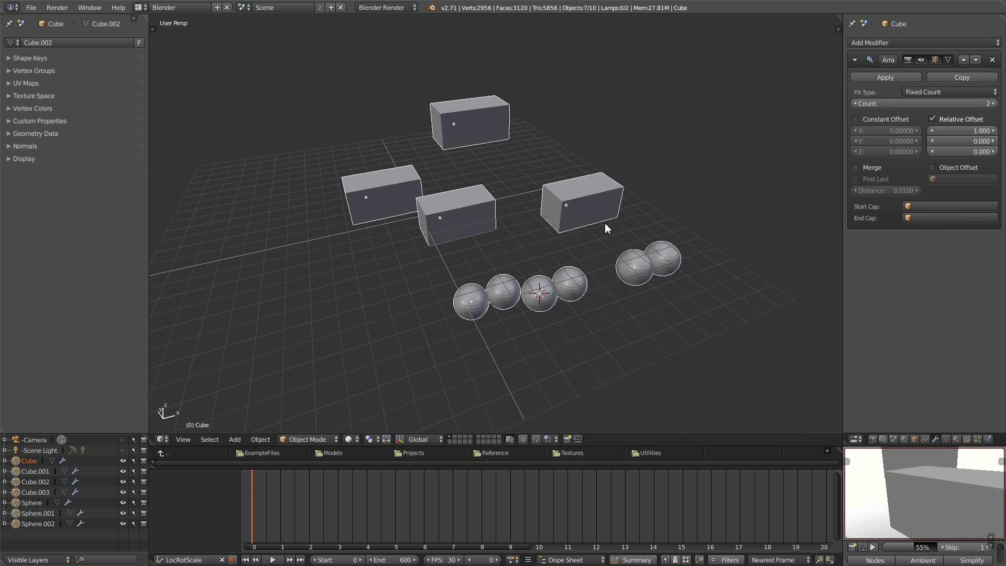
middle_click_drag(618, 293, 479, 281)
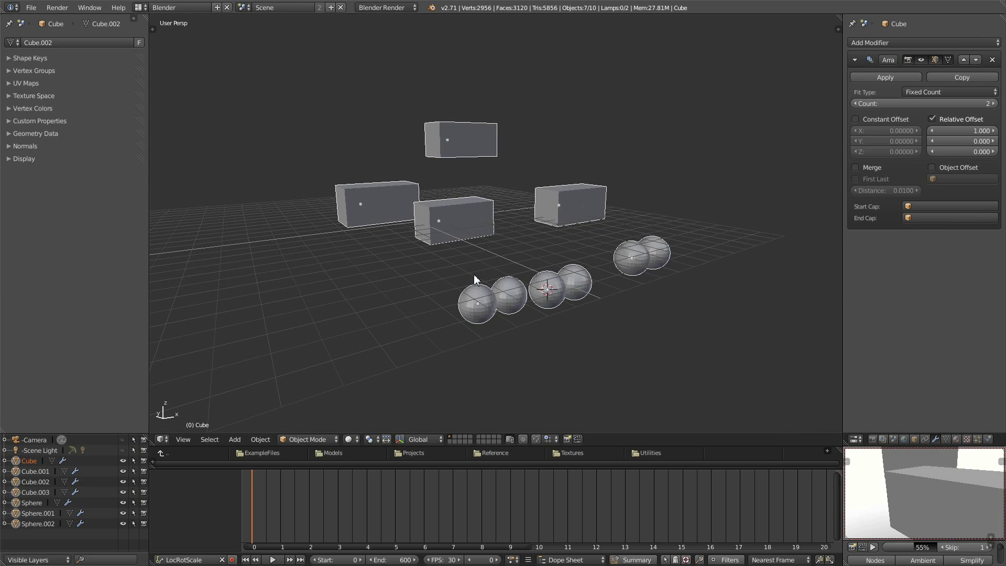
middle_click_drag(571, 260, 517, 289)
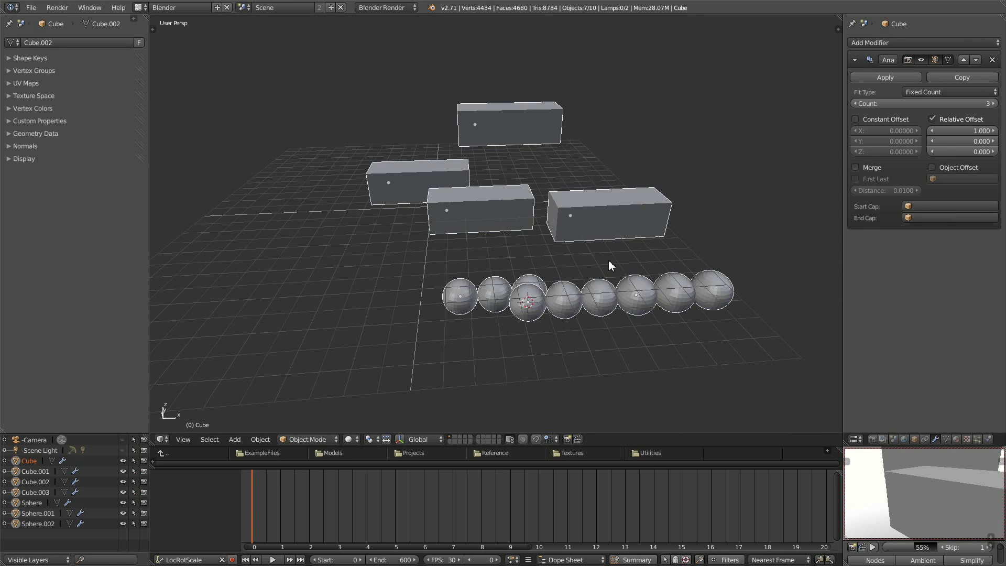
middle_click_drag(537, 262, 629, 258)
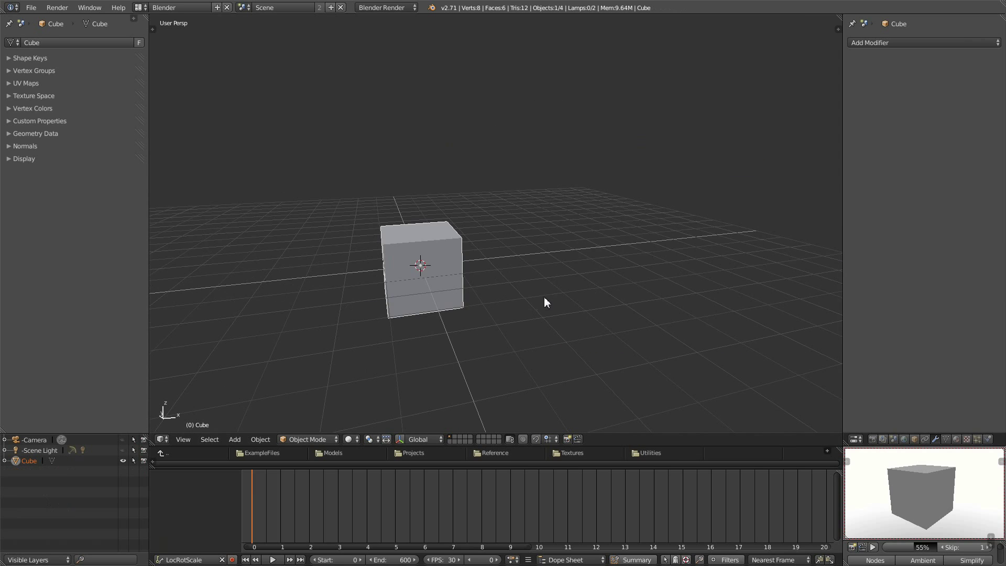
Subdivide all faces of the new scene's default cube three times in Edit Mode, giving an 8 by 8 grid per side
middle_click_drag(544, 297, 483, 315)
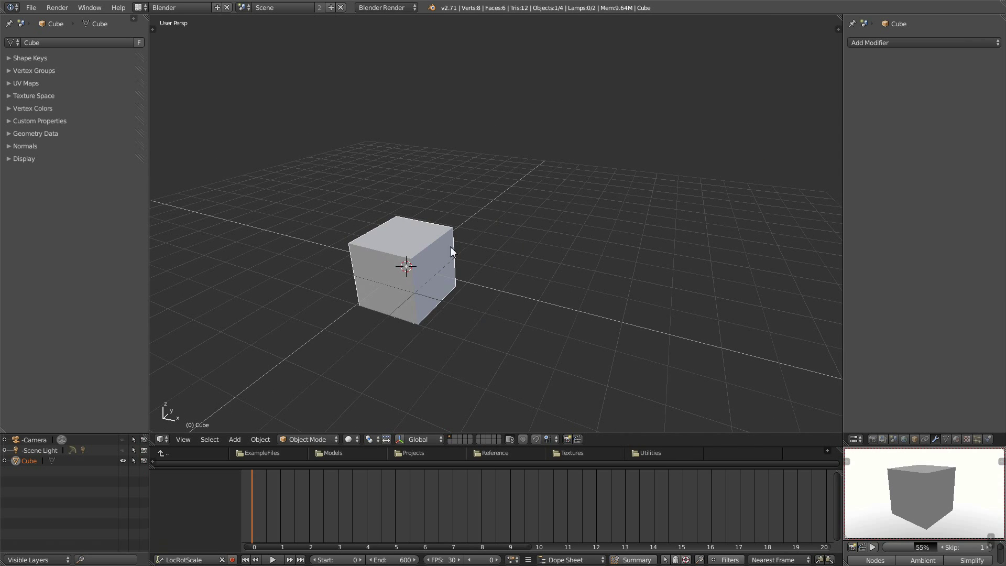
middle_click_drag(435, 299, 523, 244)
key("Tab")
scroll(483, 288, "up", 3)
scroll(552, 253, "up", 2)
key("w")
left_click(553, 253)
key("shift+r")
key("shift+r")
middle_click_drag(580, 226, 567, 239)
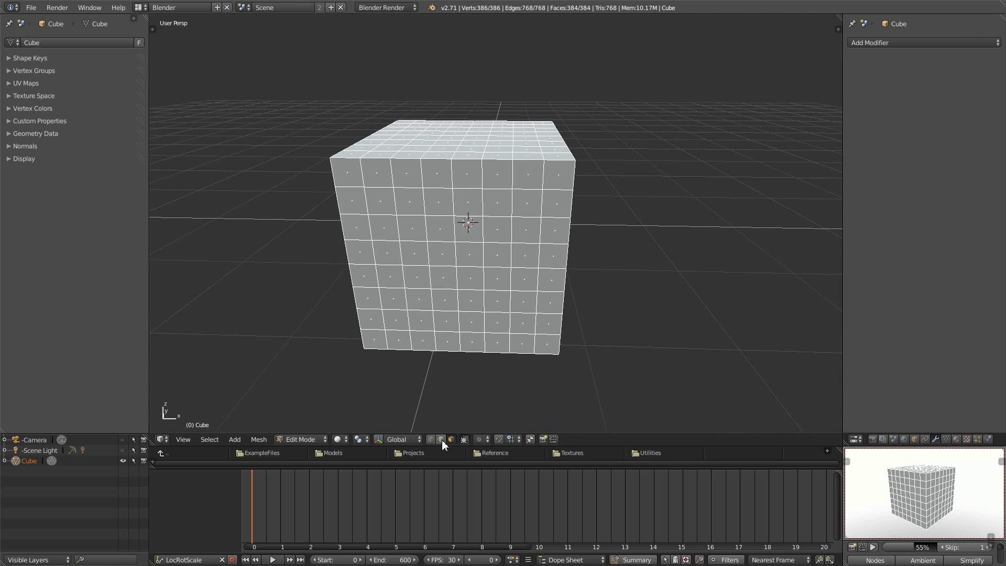
Delete a 4 by 4 block of faces from the middle of the cube's top side
middle_click_drag(549, 300, 487, 257)
right_click(450, 248)
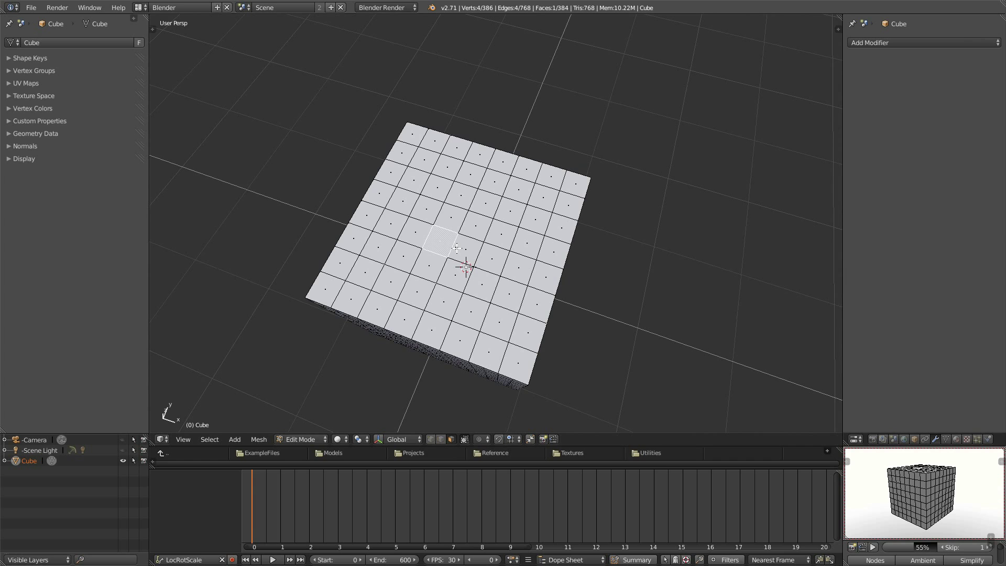
mouse_move(456, 242)
left_mouse_down()
mouse_move(440, 228)
mouse_move(432, 252)
mouse_move(471, 261)
mouse_move(488, 230)
mouse_move(448, 204)
left_mouse_up()
right_click(448, 205)
mouse_move(448, 205)
middle_mouse_down()
mouse_move(488, 232)
mouse_move(595, 237)
mouse_move(495, 193)
middle_mouse_up()
key("x")
left_click(488, 230)
middle_click_drag(458, 316, 474, 294)
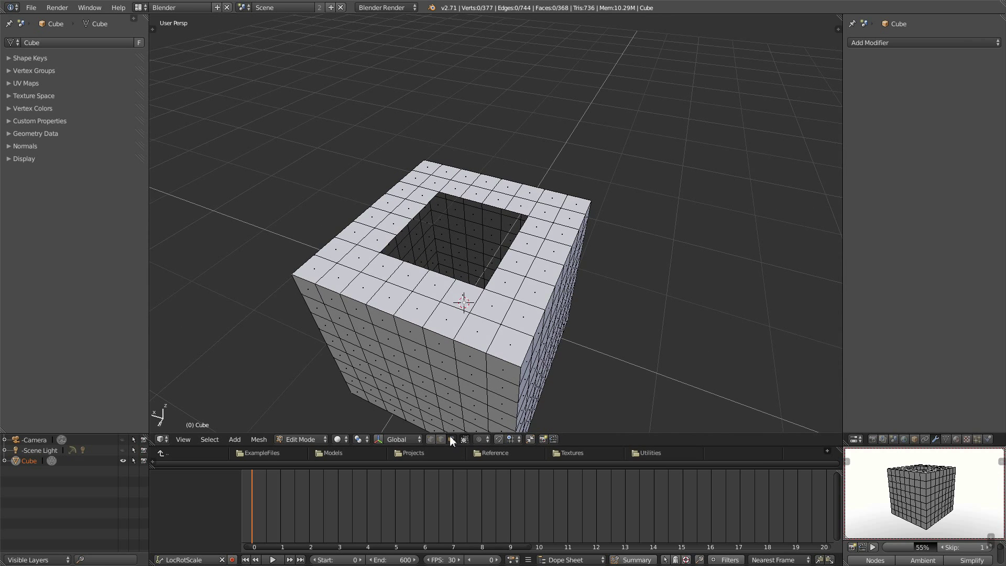
middle_click_drag(536, 365, 529, 346)
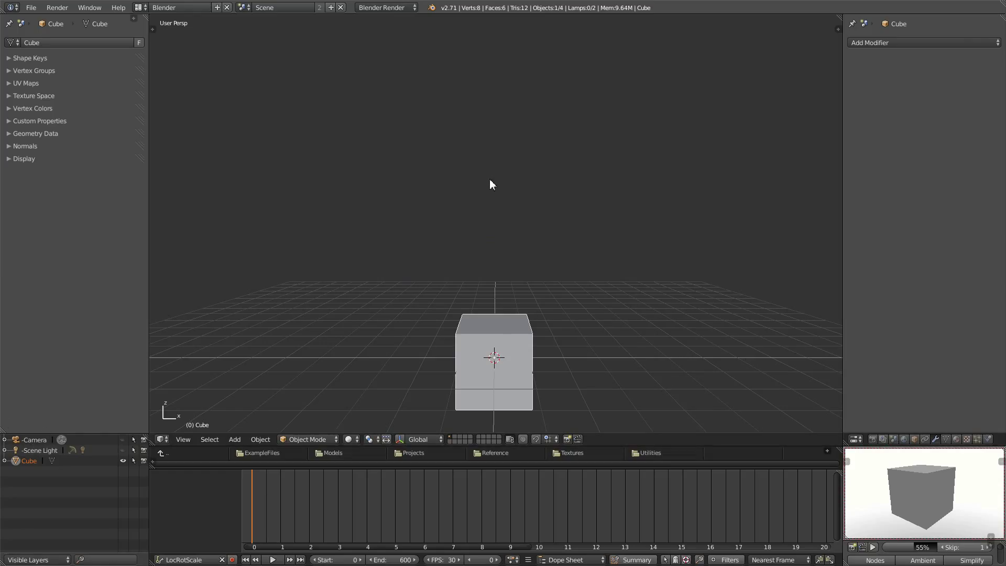
Select the camera and set its Camera Target to the Cube object
left_click(34, 440)
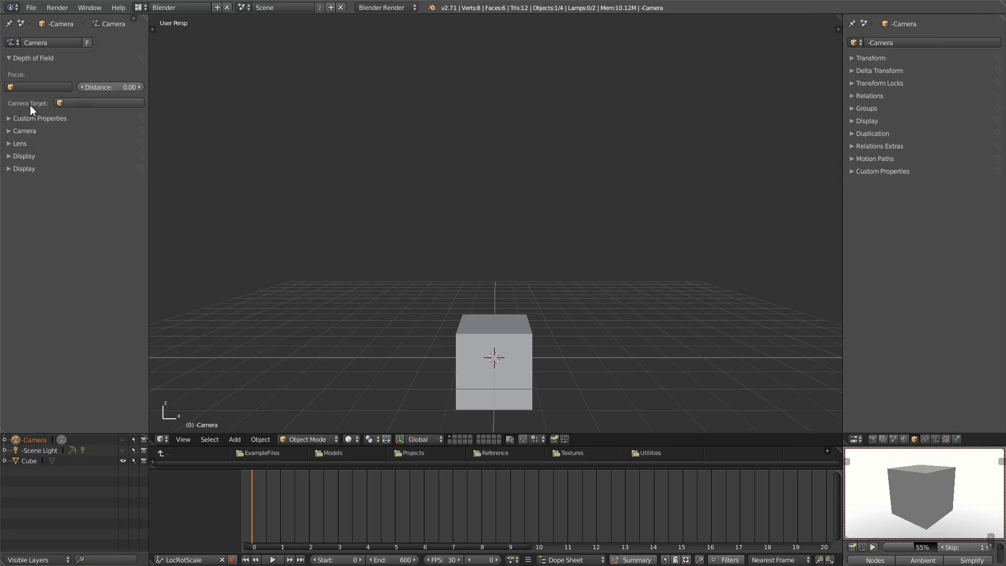
left_click(106, 103)
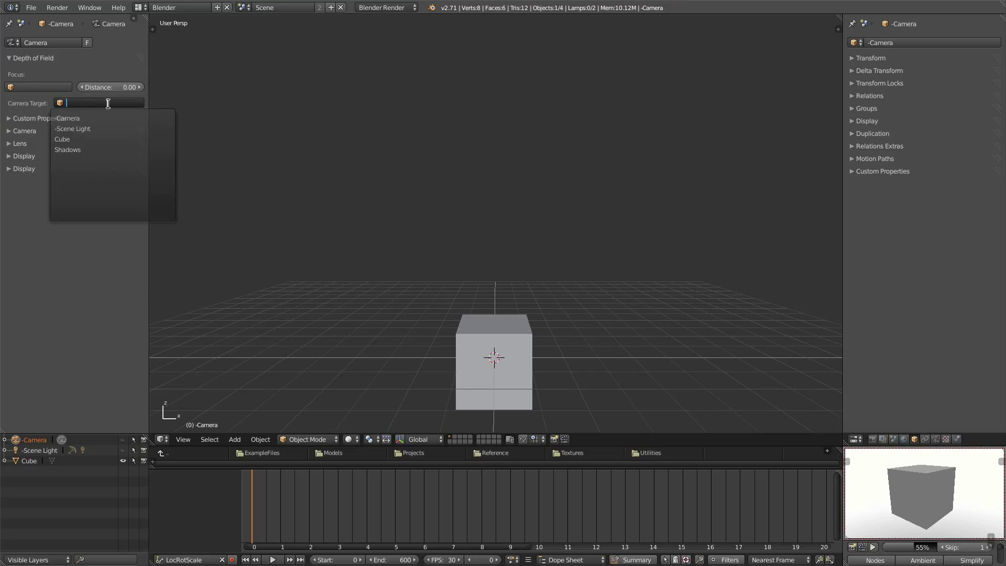
left_click(63, 139)
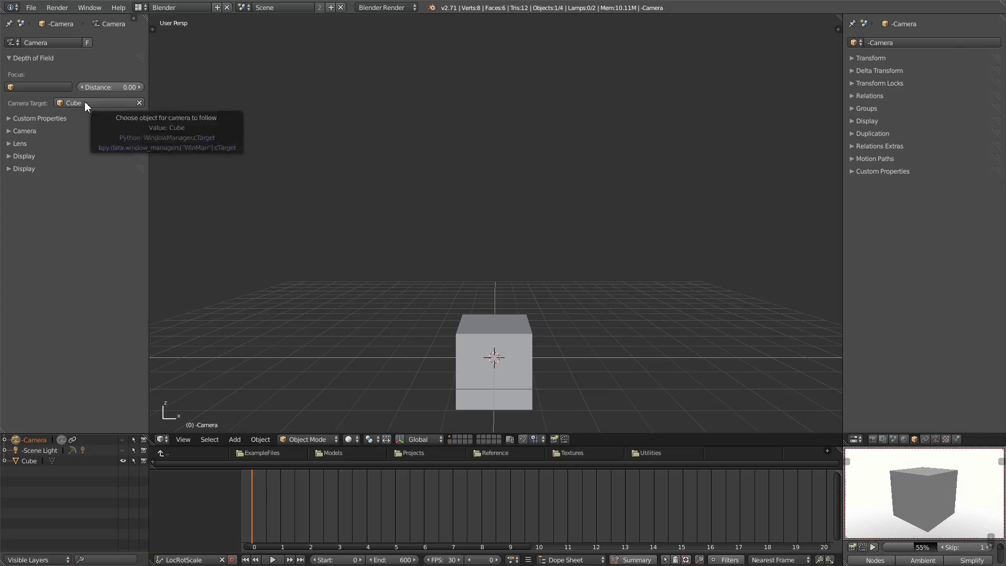
Move the cube up toward negative X, then back down toward positive X, to test the camera following it
right_click(508, 360)
right_click_drag(508, 370, 434, 289)
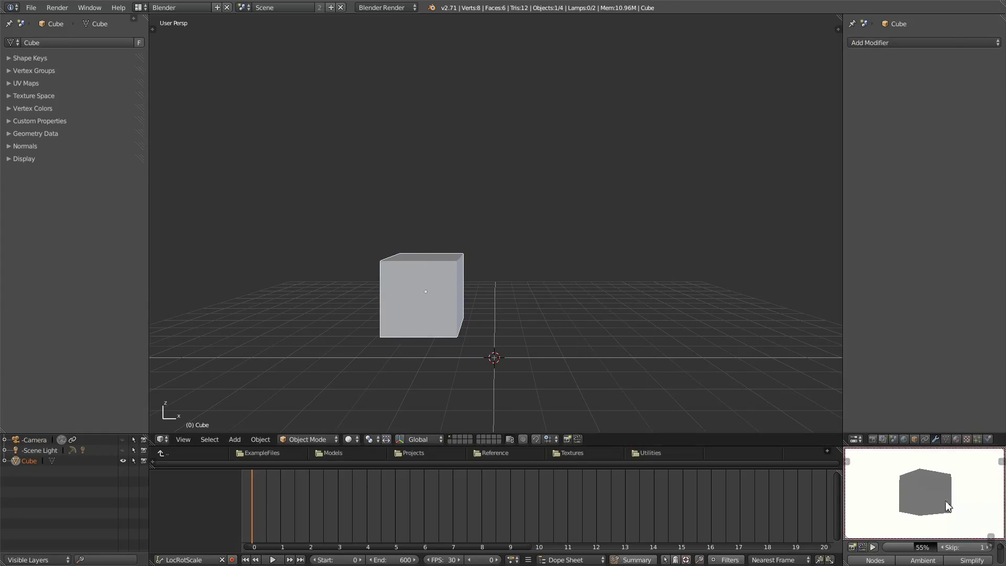
right_click_drag(463, 259, 555, 350)
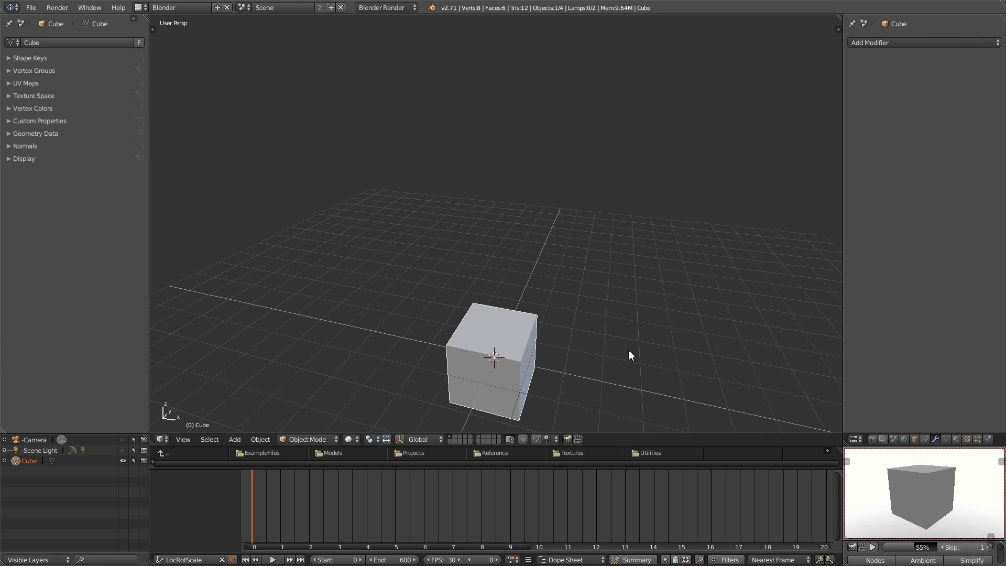
Add a plane at the cube's position and scale it up into a large ground surface
middle_click_drag(628, 351, 597, 248, "shift")
middle_click_drag(532, 325, 488, 308)
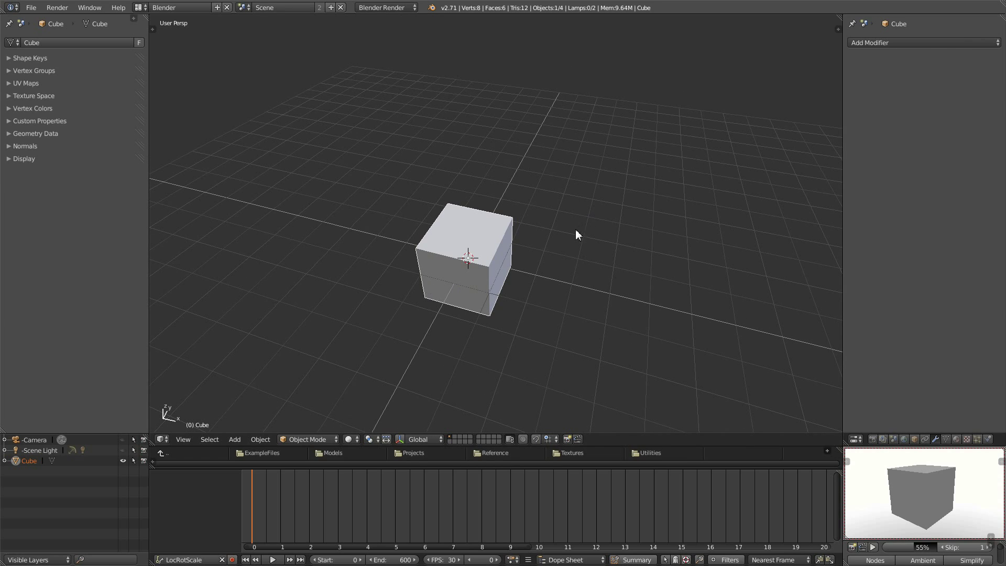
mouse_move(456, 269)
middle_mouse_down()
mouse_move(555, 257)
mouse_move(447, 272)
mouse_move(476, 267)
middle_mouse_up()
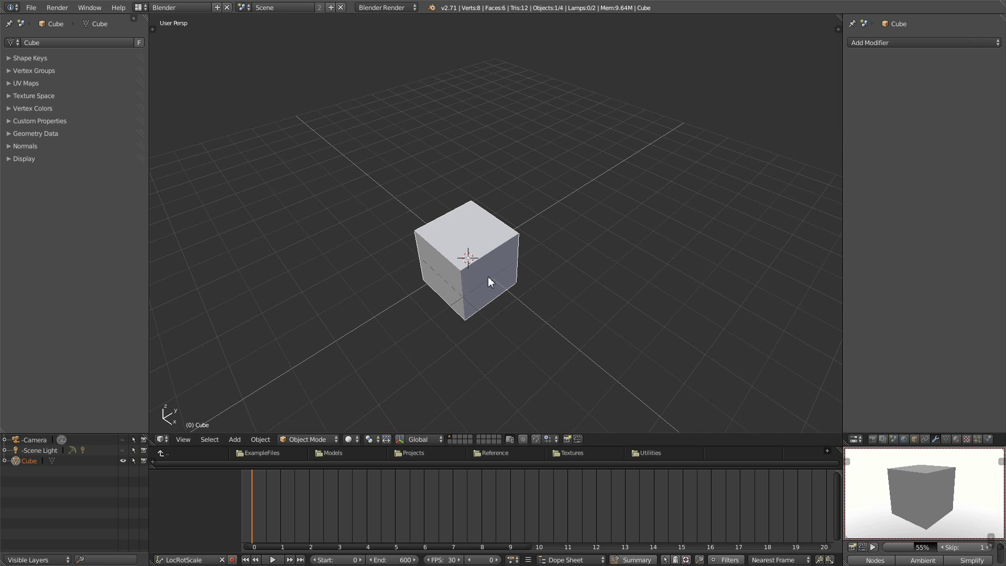
middle_click_drag(472, 303, 494, 290)
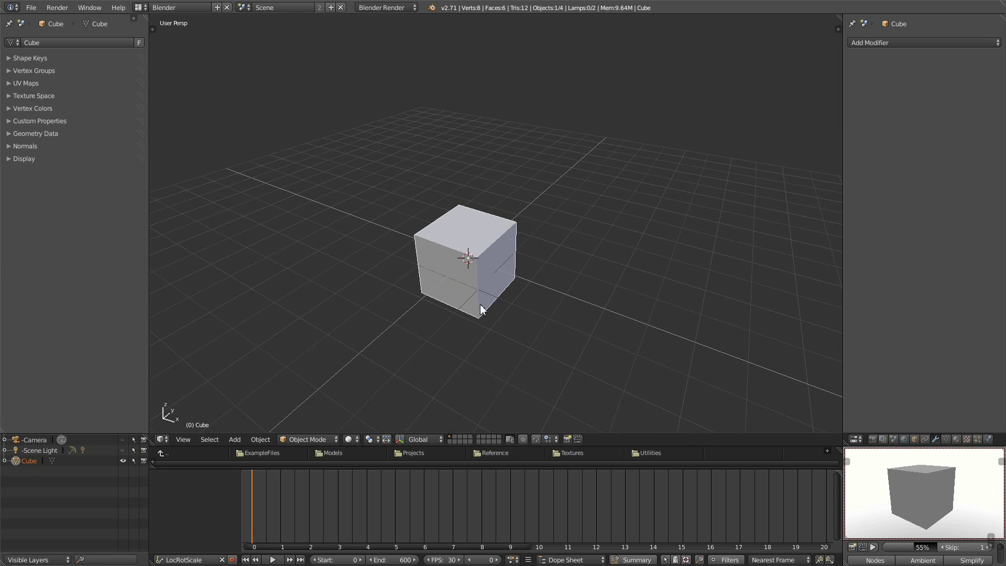
key("shift+a")
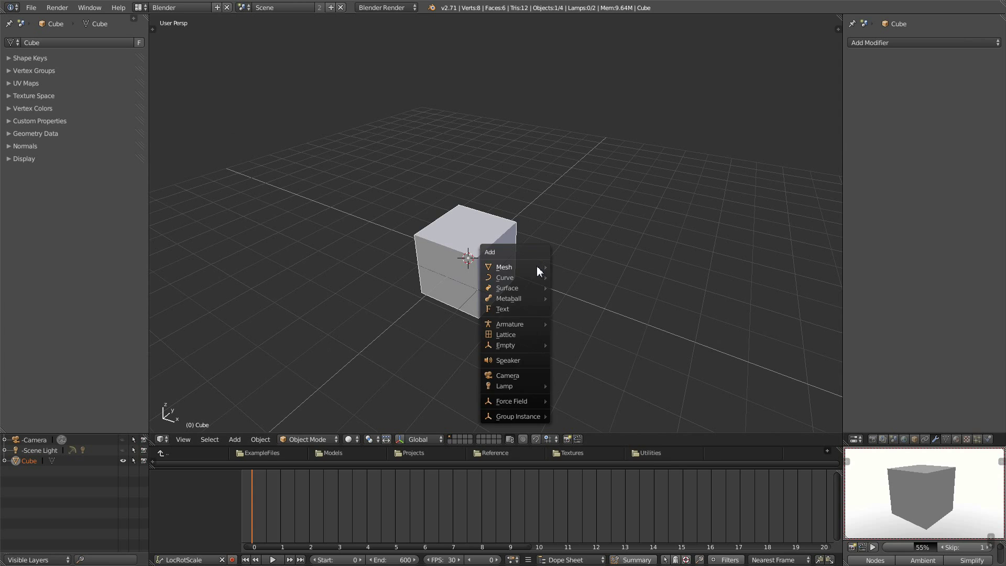
left_click(565, 266)
key("s")
left_click(756, 117)
key("s")
left_click(649, 140)
Scale the cube along Z into a tall pillar standing on the ground plane
middle_click_drag(649, 140, 570, 208)
right_click(500, 214)
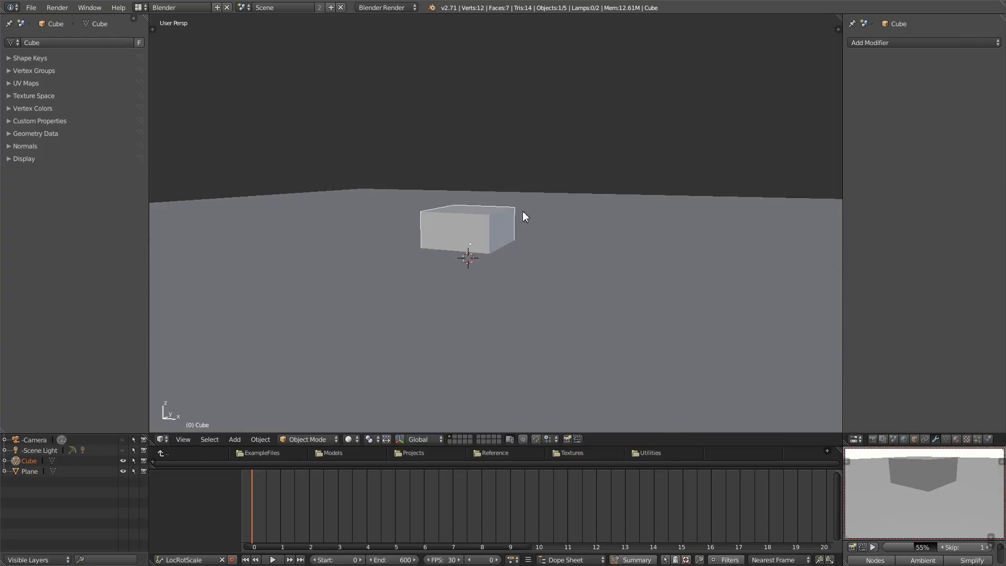
key("s")
key("z")
left_click(571, 296)
middle_click_drag(566, 293, 642, 275)
scroll(573, 288, "down", 4)
middle_click_drag(580, 295, 599, 307)
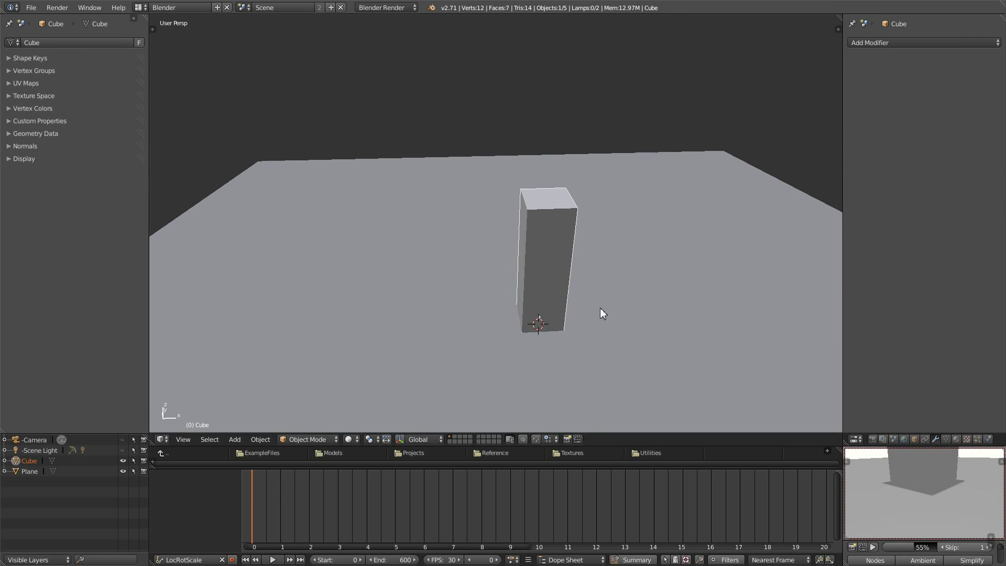
Duplicate the pillar along the X axis, leaving a clear gap between the two
key("shift+d")
key("x")
left_click(393, 293)
Select both pillars and duplicate the pair, placing the copies farther across the plane to form four pillars
right_click(551, 240, "shift")
middle_click_drag(552, 240, 612, 356)
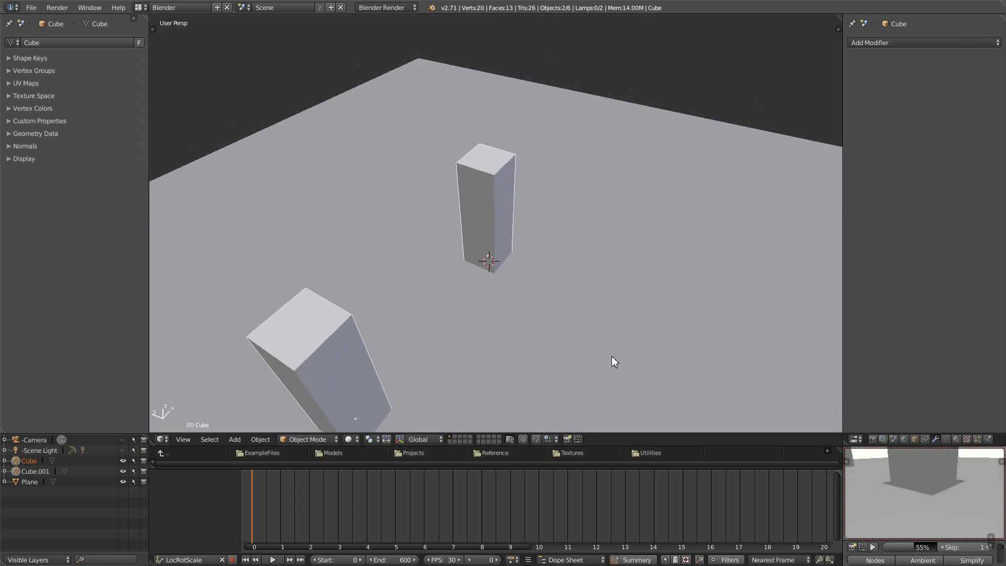
key("shift+d")
left_click(513, 295)
scroll(513, 295, "up", 2)
mouse_move(513, 295)
middle_mouse_down()
mouse_move(453, 292)
mouse_move(521, 257)
mouse_move(535, 246)
mouse_move(531, 236)
mouse_move(530, 267)
mouse_move(450, 245)
mouse_move(419, 278)
mouse_move(687, 269)
mouse_move(671, 274)
mouse_move(602, 375)
middle_mouse_up()
Switch the viewport to Texture shading to view the pillars with their shadows
key("shift+z")
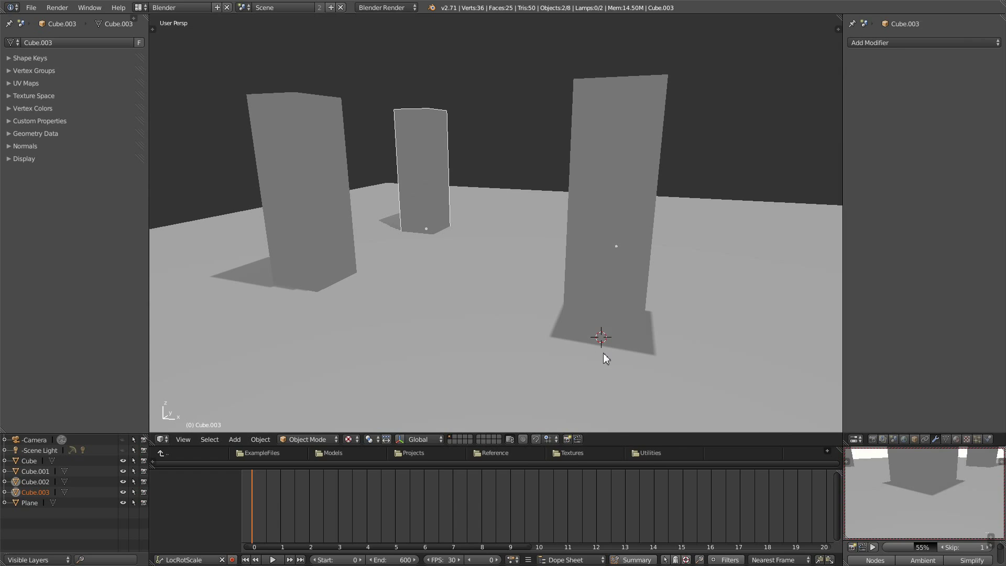
middle_click_drag(534, 319, 629, 318)
mouse_move(542, 315)
middle_mouse_down()
mouse_move(567, 310)
mouse_move(557, 315)
mouse_move(574, 319)
mouse_move(565, 331)
middle_mouse_up()
In wireframe, extrude the top face of one rear pillar upward and scale it outward into a flared cap
key("z")
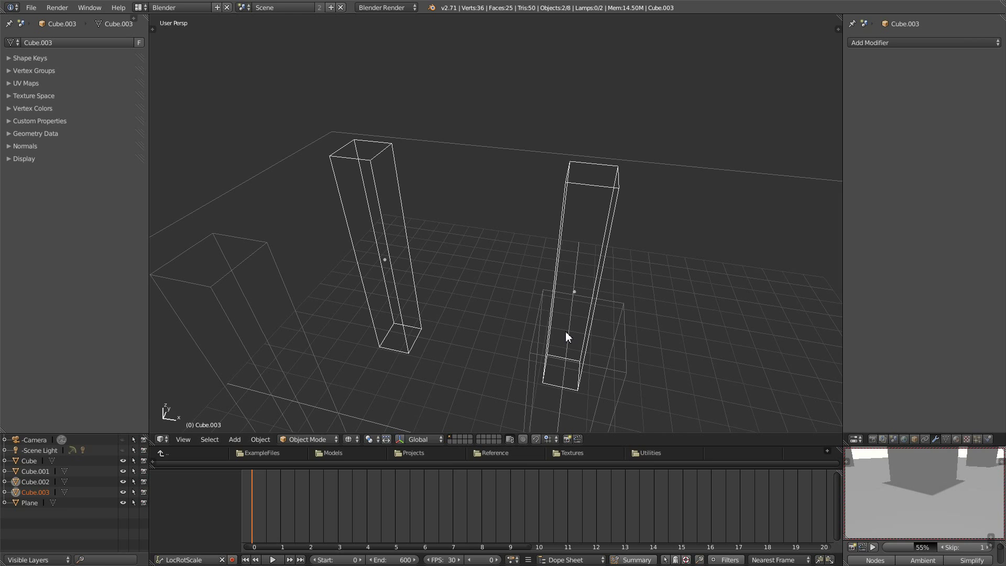
key("Tab")
right_click(594, 188)
middle_click_drag(603, 214, 582, 231)
key("e")
left_click(602, 191)
key("s")
left_click(656, 274)
Return the viewport from wireframe to Texture shading and inspect the flared pillar's shadow
middle_click_drag(607, 308, 604, 239)
middle_click_drag(550, 261, 583, 253)
key("z")
middle_click_drag(528, 270, 545, 335)
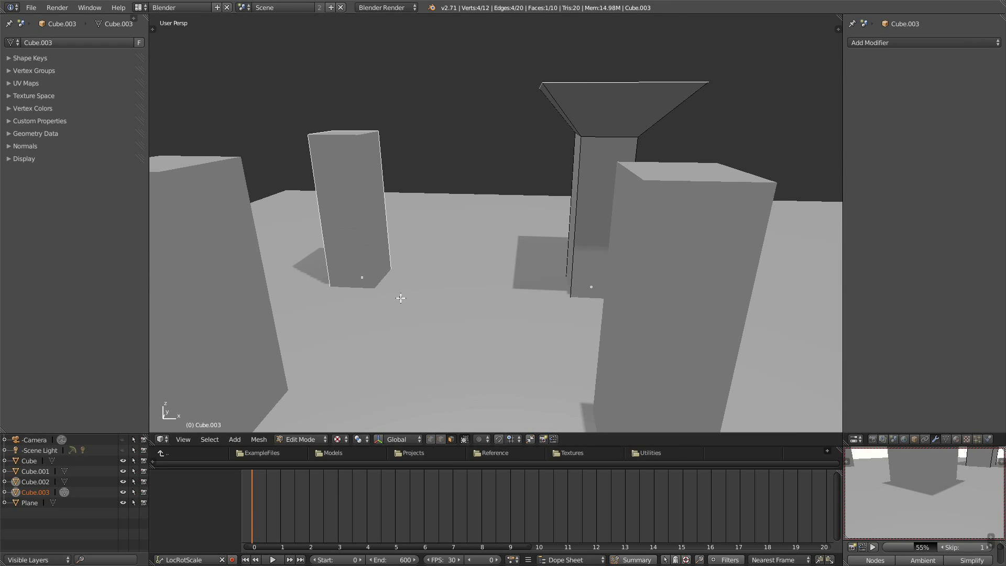
scroll(368, 365, "down", 5)
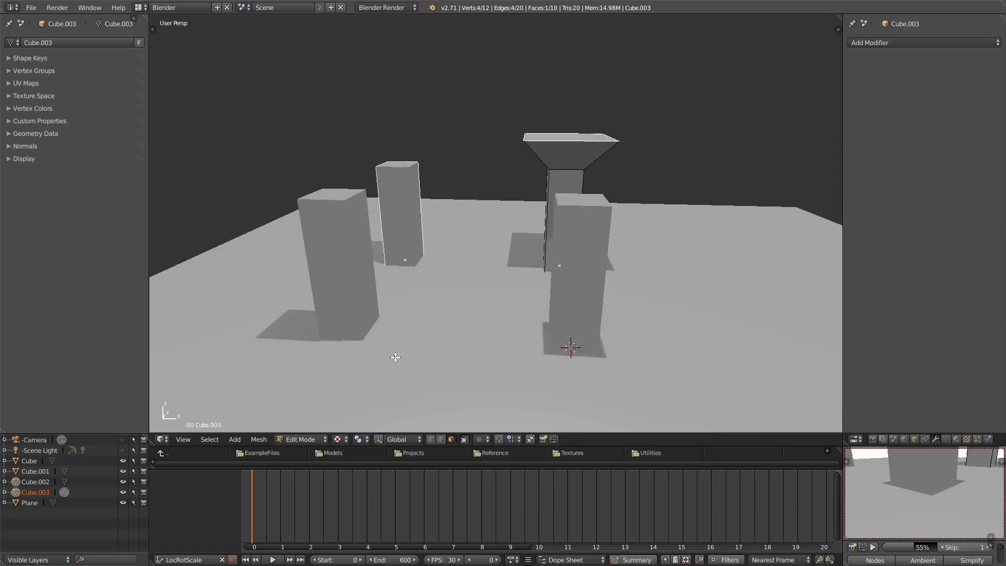
scroll(395, 355, "up", 3)
middle_click_drag(487, 326, 409, 330)
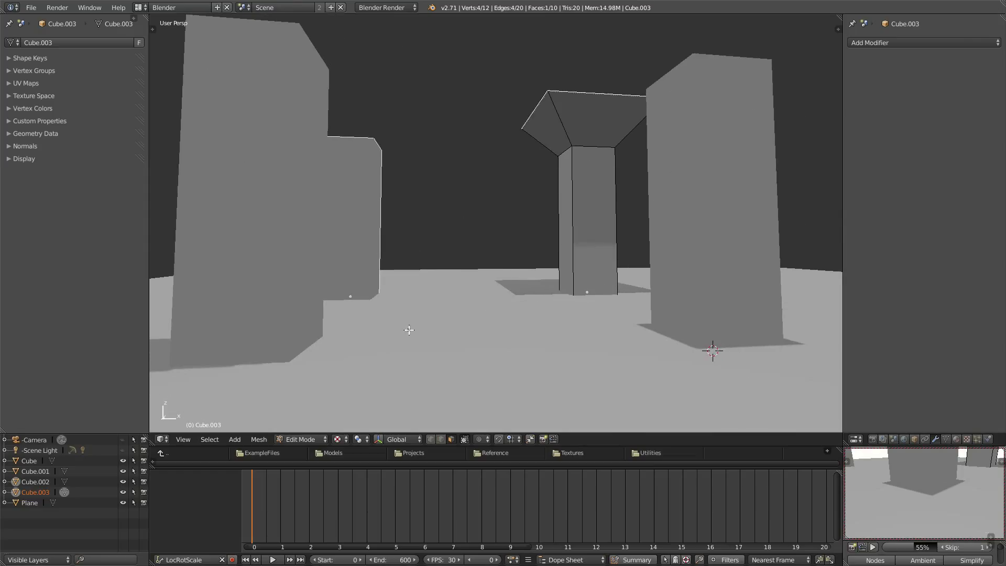
left_click(338, 440)
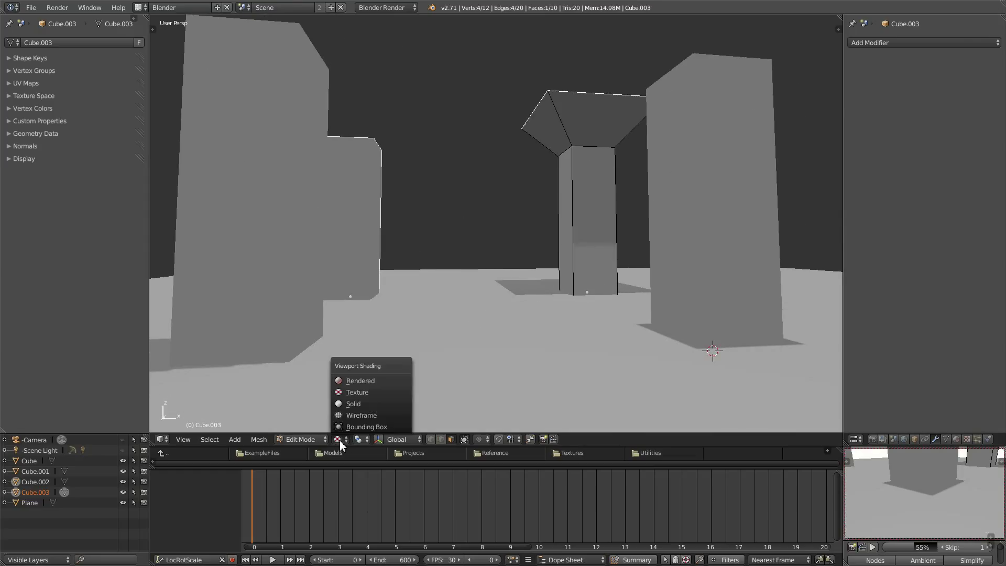
left_click(350, 397)
Toggle the viewport between wireframe, Texture and Solid shading, ending in Solid
mouse_move(534, 253)
middle_mouse_down()
mouse_move(489, 366)
mouse_move(557, 386)
mouse_move(565, 316)
middle_mouse_up()
key("z")
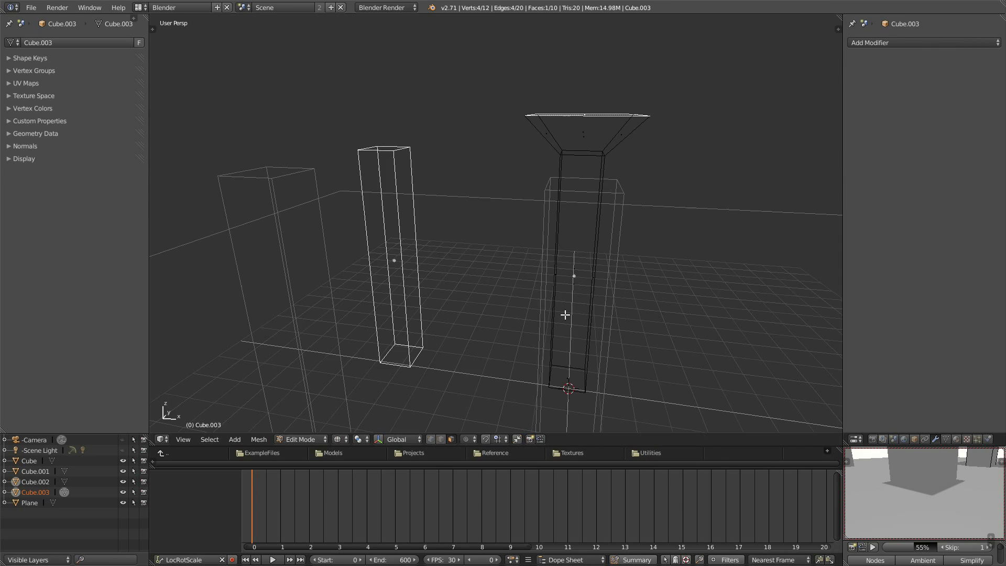
key("shift+z")
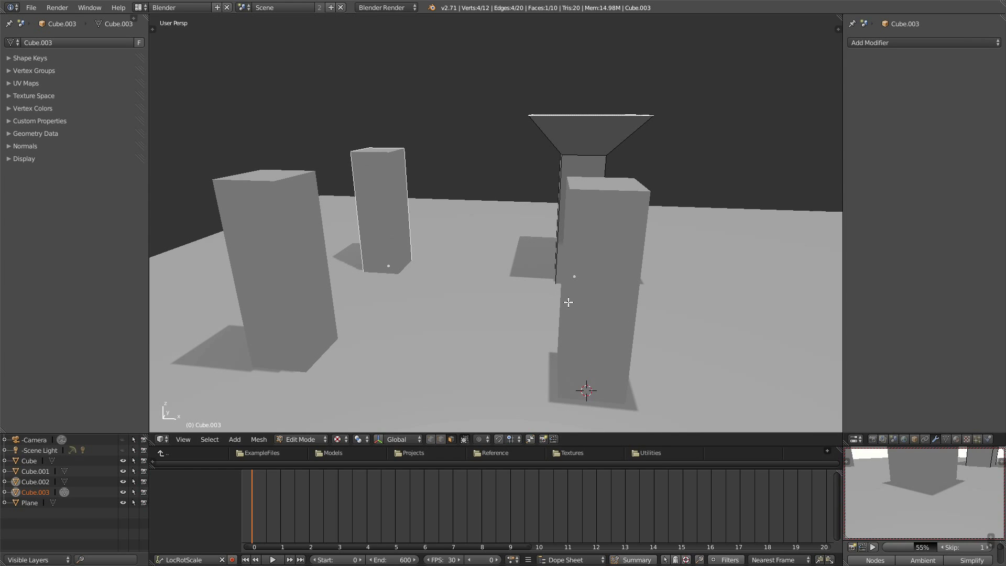
key("shift+z")
middle_click_drag(329, 313, 385, 302)
mouse_move(619, 268)
middle_mouse_down()
mouse_move(534, 281)
mouse_move(591, 277)
mouse_move(409, 358)
middle_mouse_up()
key("z")
key("z")
key("z")
key("z")
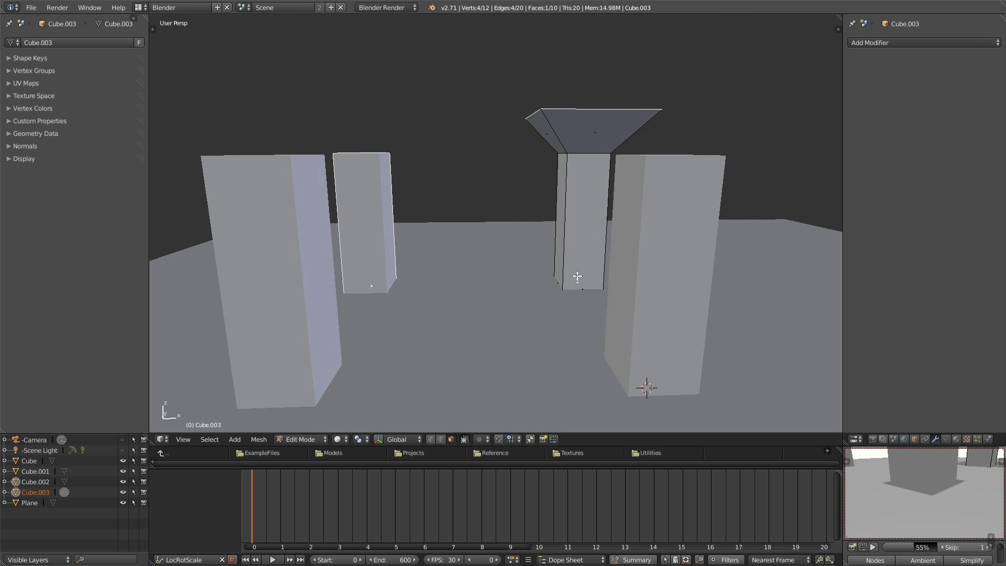
middle_click_drag(577, 277, 334, 381)
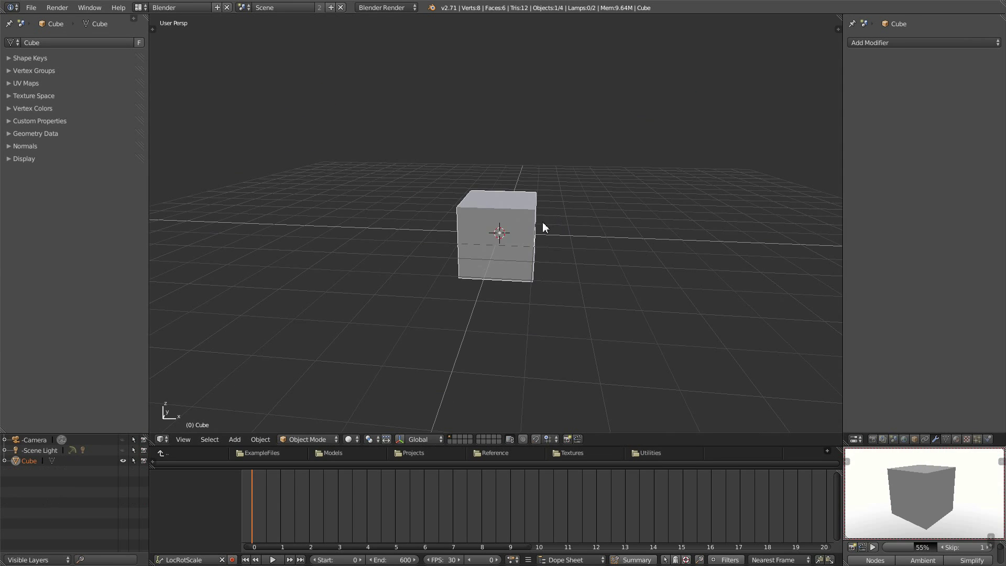
Move the new scene's default cube 6 units along X in front view
key("KP_1")
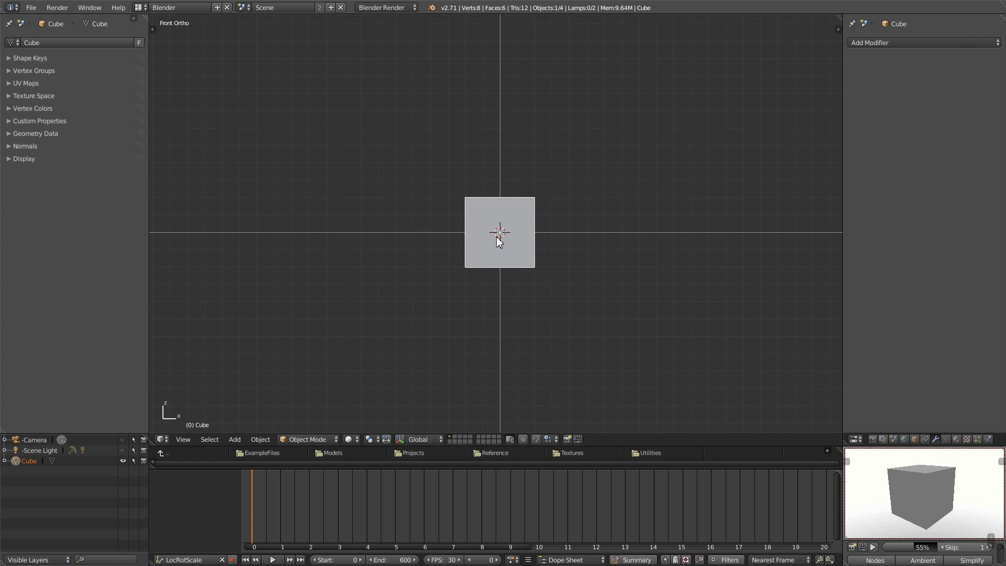
key("g")
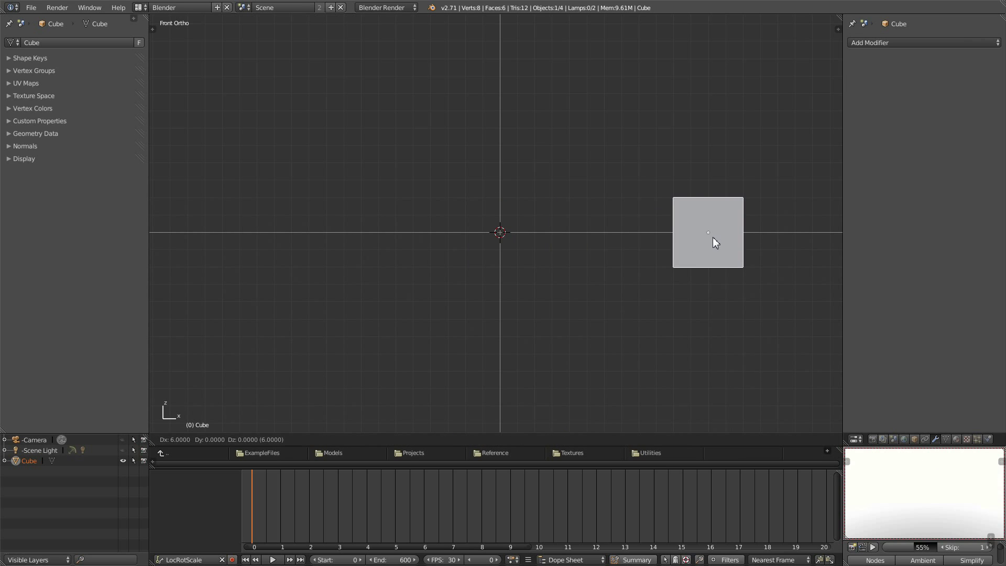
left_click(713, 237)
middle_click_drag(716, 237, 730, 278)
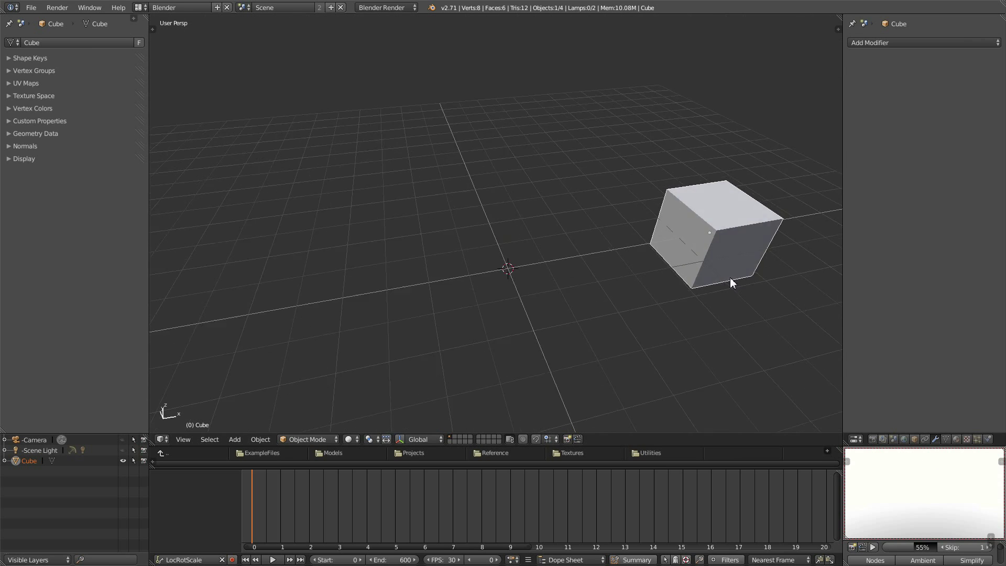
Set the 3D cursor as the pivot point and rotate the cube around it in front view
key("KP_1")
key("r")
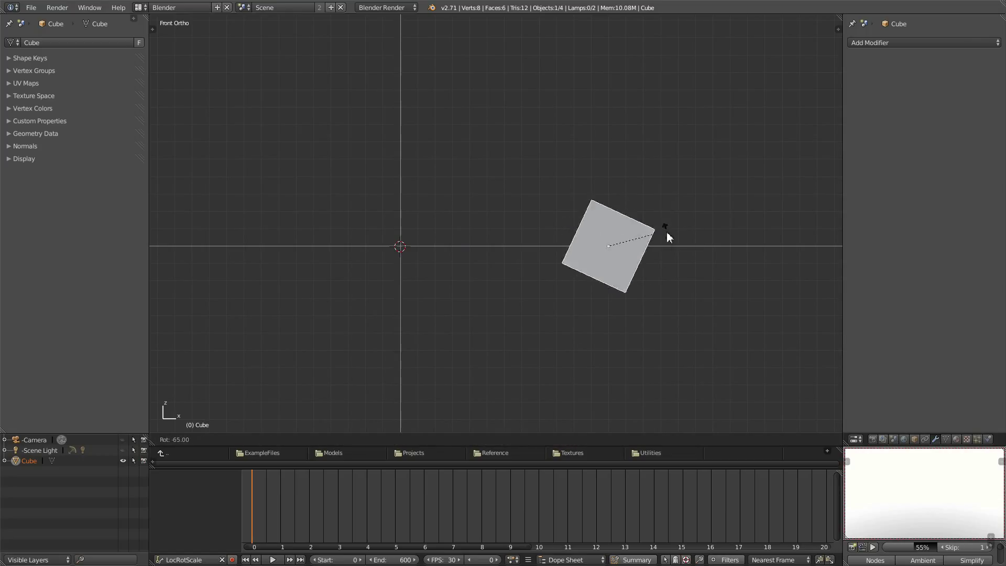
key("Escape")
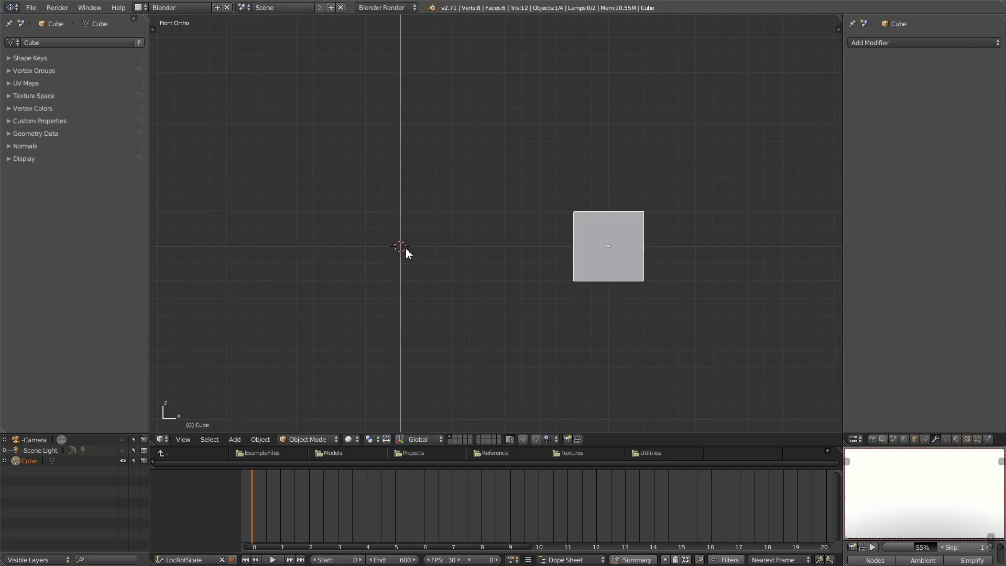
left_click(377, 439)
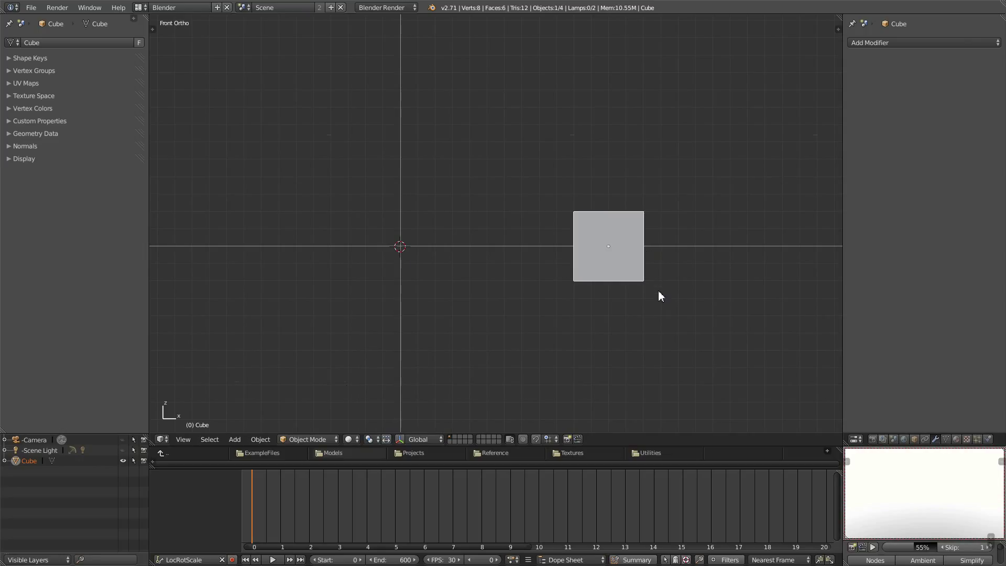
key("r")
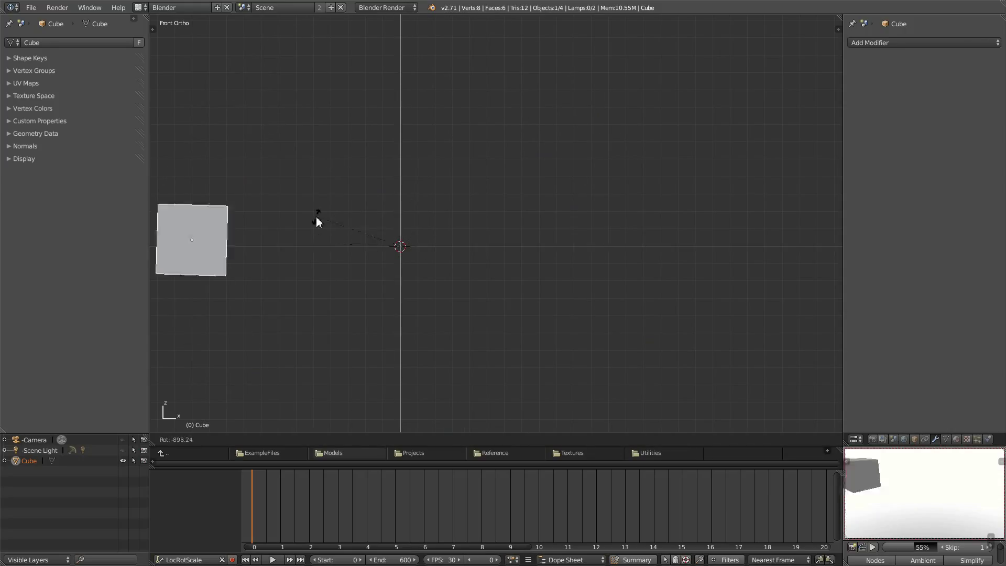
left_click(507, 283)
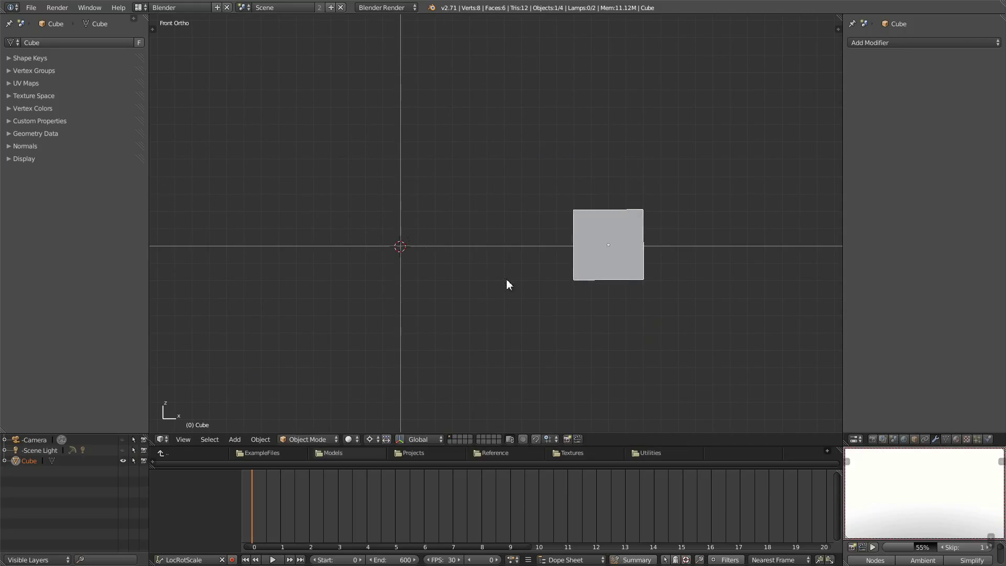
Rotate the cube around its own centre instead of the 3D cursor
key("r")
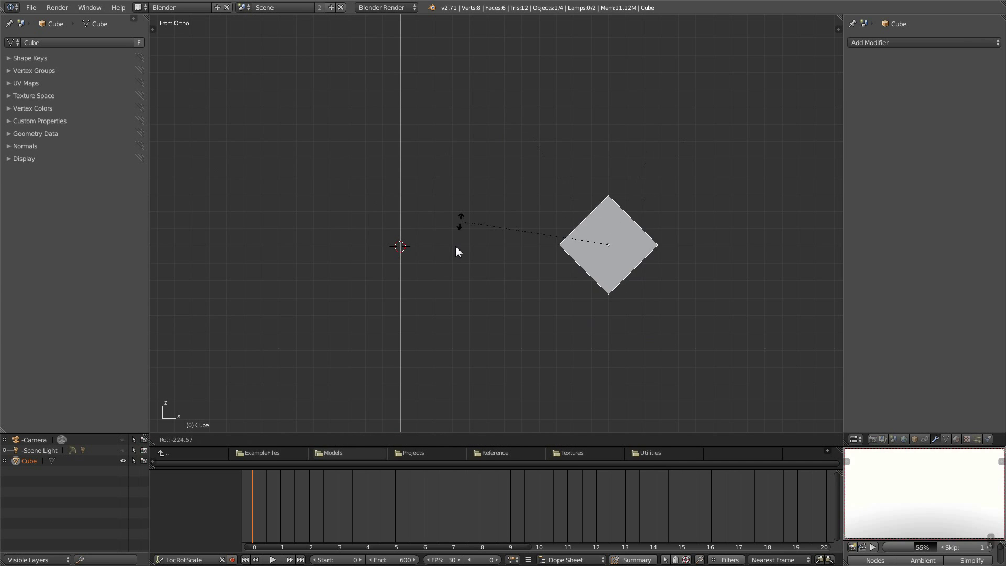
left_click(640, 247)
mouse_move(640, 247)
middle_mouse_down()
mouse_move(587, 281)
mouse_move(658, 263)
mouse_move(657, 249)
mouse_move(674, 240)
mouse_move(658, 243)
middle_mouse_up()
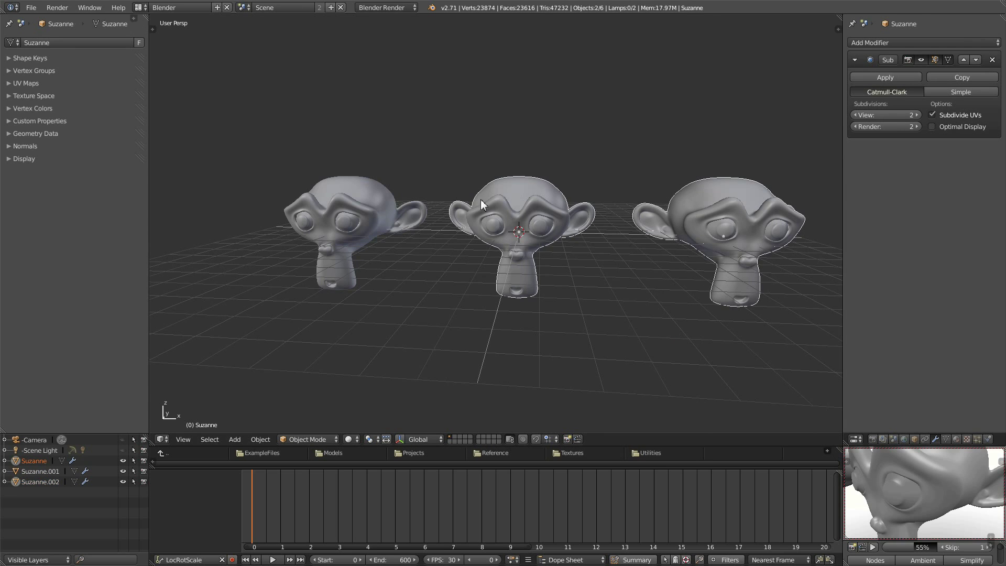
Add the third monkey head to the selection and join all three heads into one object
right_click(335, 206, "shift")
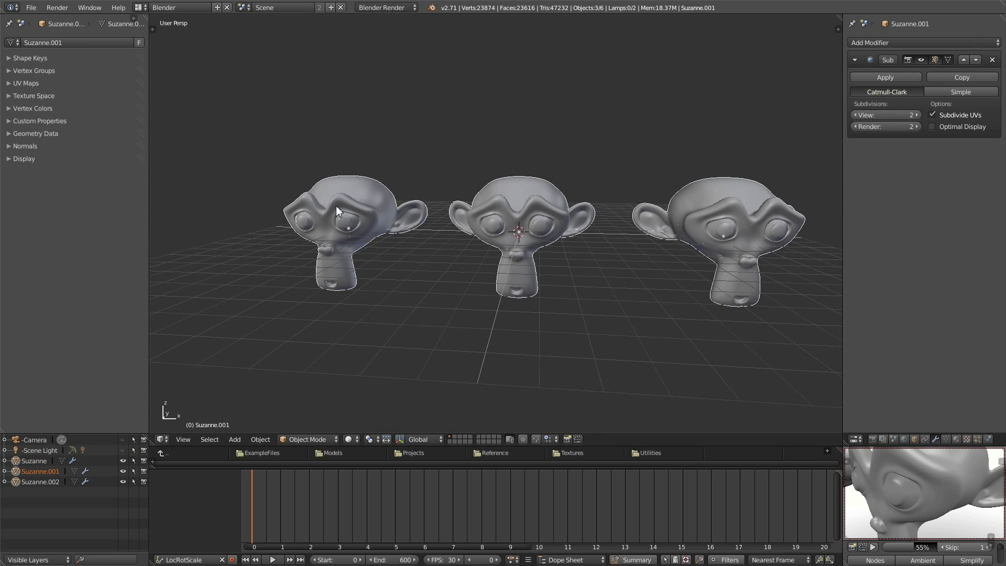
mouse_move(509, 230)
middle_mouse_down()
mouse_move(545, 229)
mouse_move(507, 239)
middle_mouse_up()
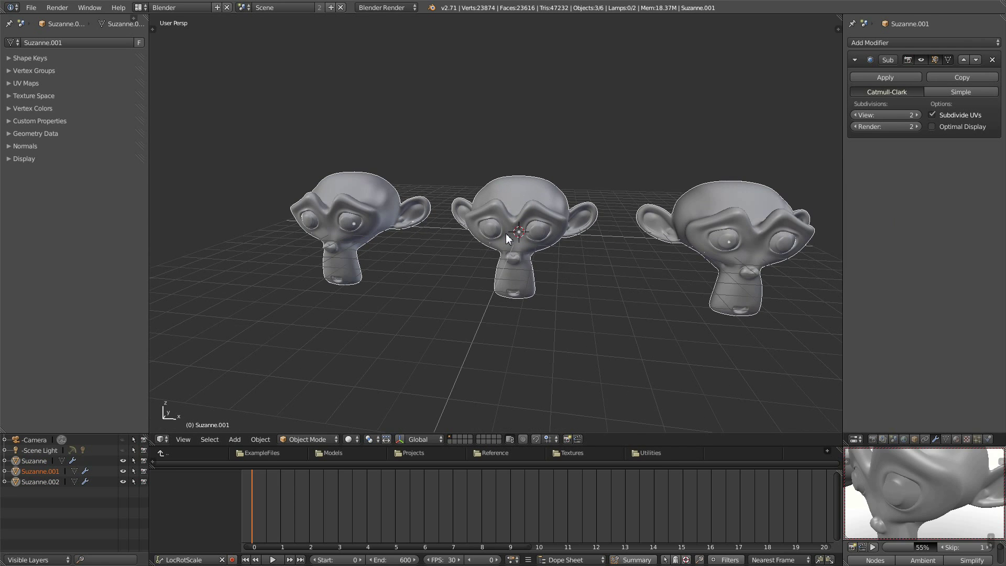
key("ctrl+j")
middle_click_drag(431, 281, 453, 278)
scroll(512, 252, "up", 2)
scroll(419, 241, "down", 1)
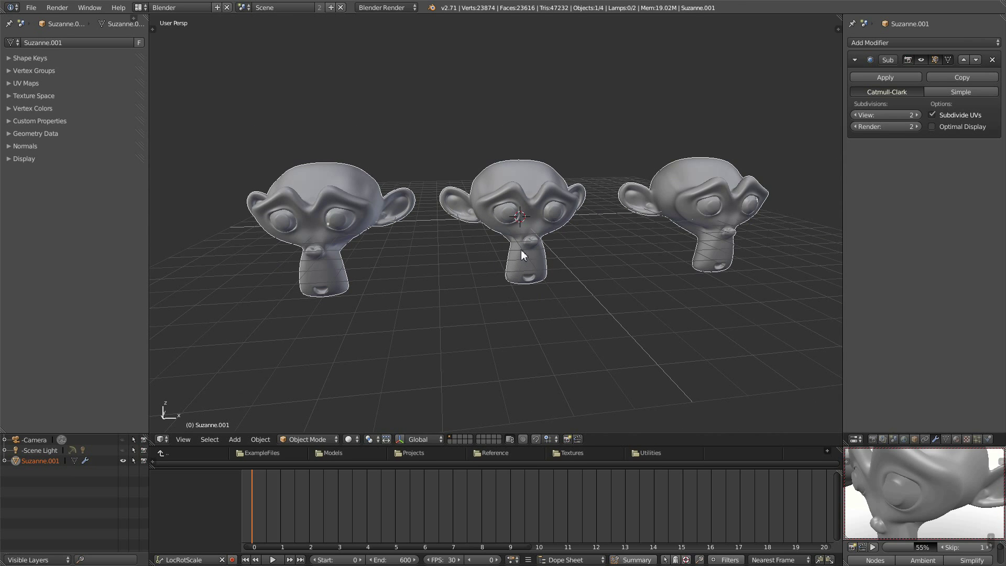
Inspect the joined mesh in Edit Mode by selecting an element on each monkey head, and return to Object Mode
key("Tab")
middle_click_drag(521, 250, 529, 199)
right_click(534, 180)
right_click(711, 166)
right_click(329, 178)
mouse_move(329, 178)
middle_mouse_down()
mouse_move(429, 247)
mouse_move(512, 197)
middle_mouse_up()
key("Tab")
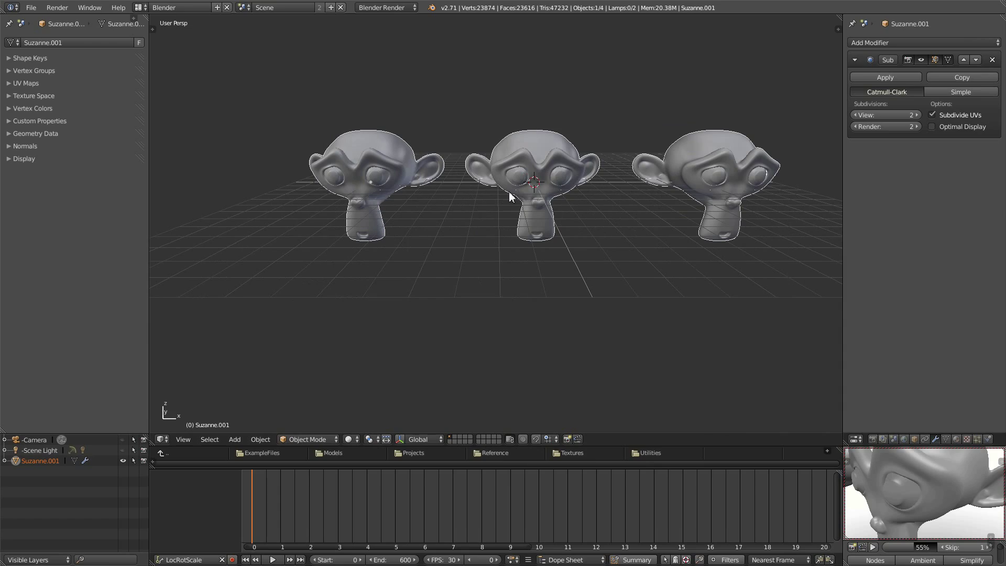
Separate the joined monkey mesh by loose parts and move one eye out of the nearest head
scroll(516, 214, "up", 5)
scroll(471, 215, "down", 5)
middle_click_drag(433, 224, 520, 283)
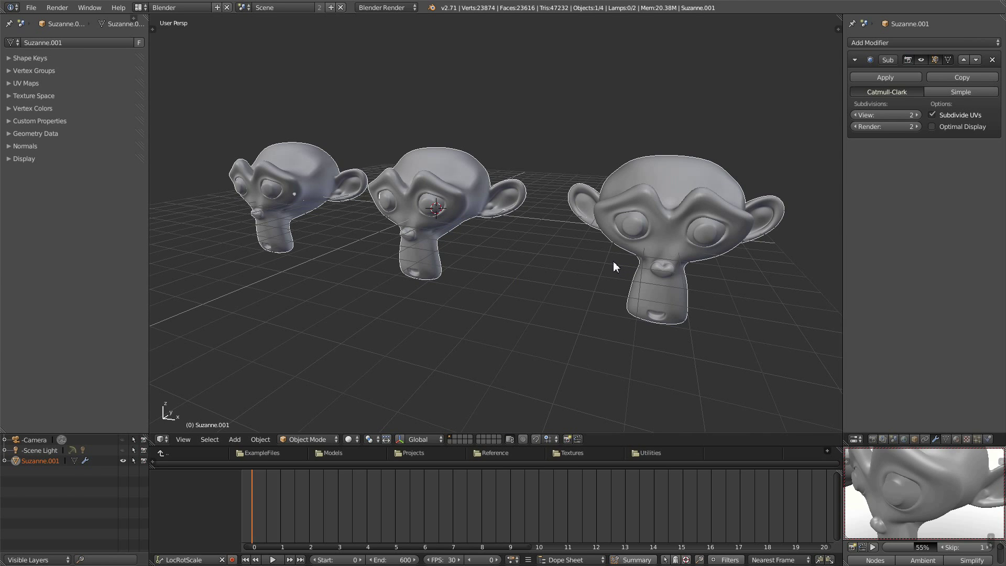
mouse_move(608, 263)
middle_mouse_down()
mouse_move(625, 268)
mouse_move(604, 246)
middle_mouse_up()
right_click(599, 224)
key("g")
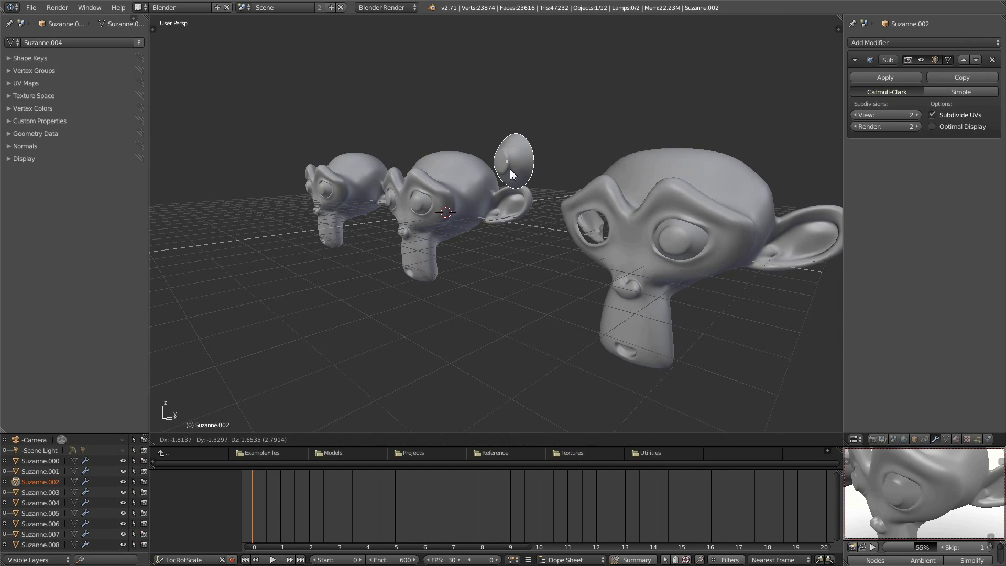
left_click(510, 168)
Move the nearest monkey head upward and pull its remaining eye down away from it
right_click(618, 215)
key("g")
left_click(620, 49)
right_click(665, 231)
key("g")
left_click(602, 268)
Move the middle monkey head upward and one of its eyes downward, and select its other eye
right_click(485, 209)
key("g")
left_click(520, 93)
right_click(432, 204)
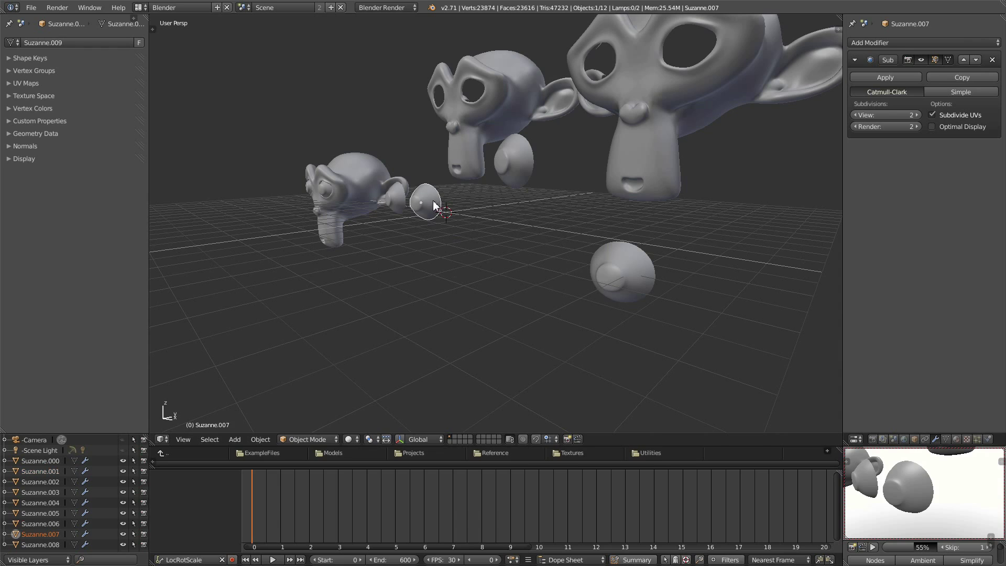
key("g")
left_click(456, 274)
right_click(406, 204)
mouse_move(407, 205)
middle_mouse_down()
mouse_move(562, 190)
mouse_move(342, 210)
mouse_move(284, 198)
mouse_move(458, 194)
mouse_move(422, 196)
middle_mouse_up()
middle_click_drag(545, 277, 423, 202, "shift")
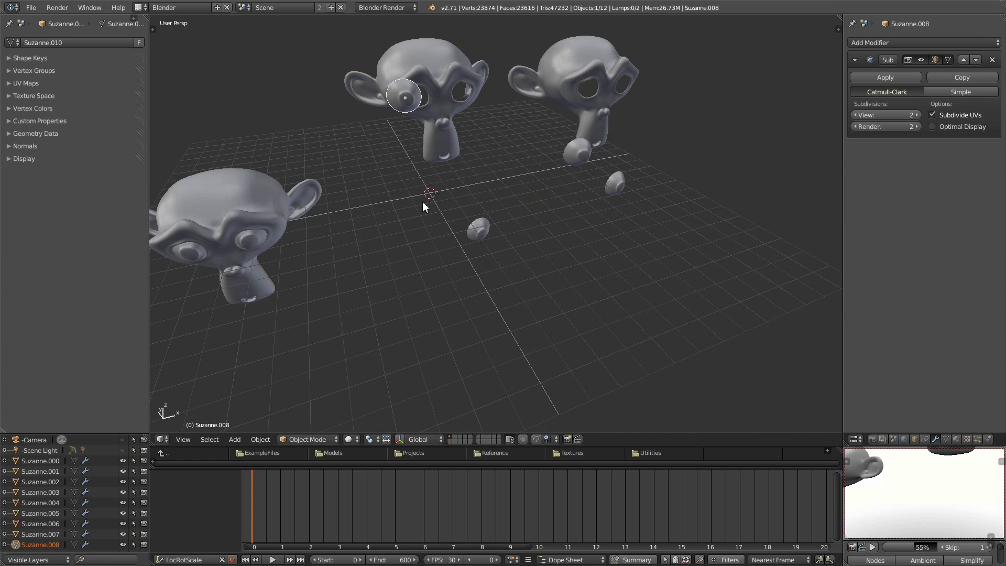
Delete all monkey heads and eyes from the scene
key("a")
key("a")
key("Delete")
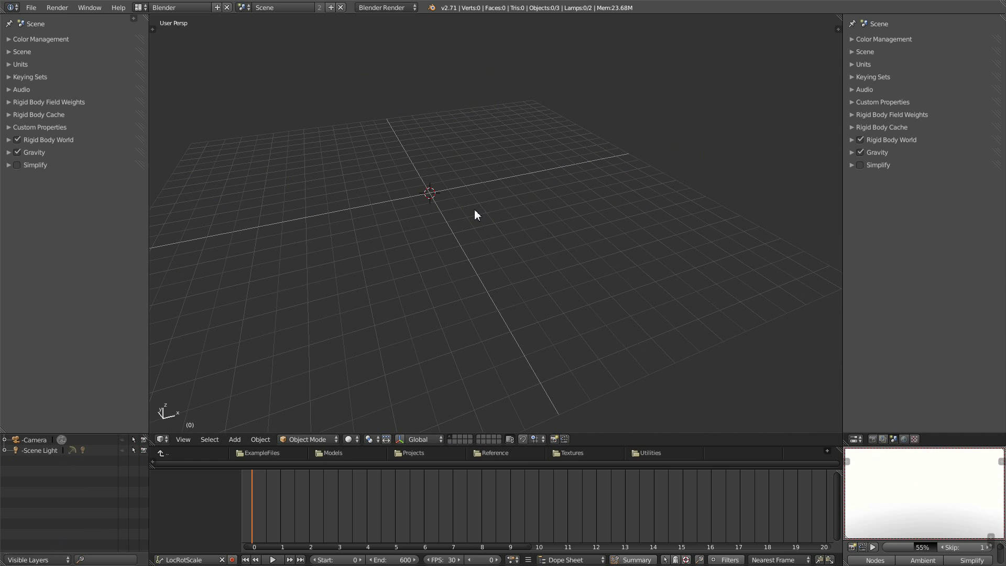
Add a plane at the 3D cursor and scale it up to a ground surface larger than the grid
key("shift+a")
mouse_move(474, 206)
left_click(509, 206)
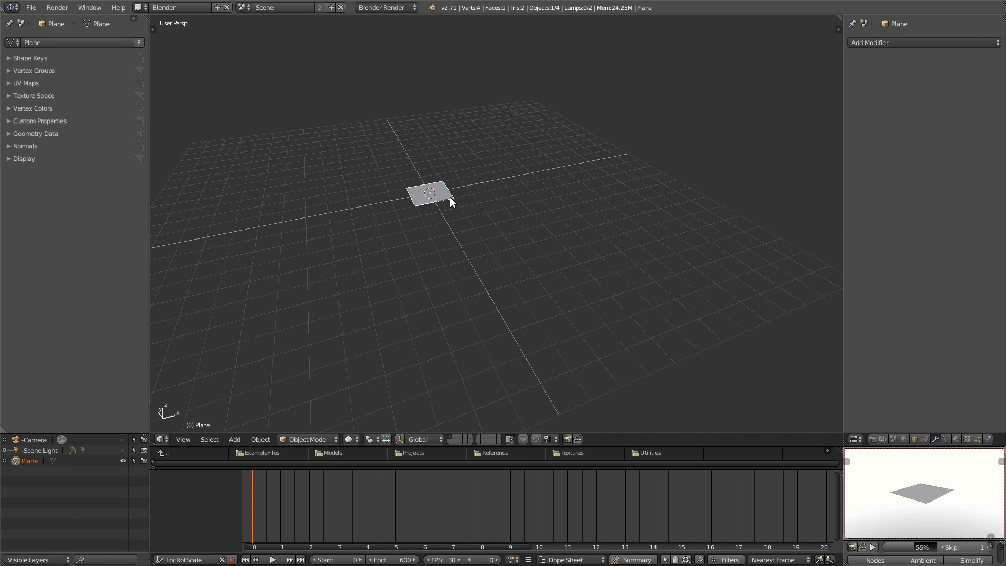
key("s")
left_click(652, 269)
middle_click_drag(652, 269, 526, 297)
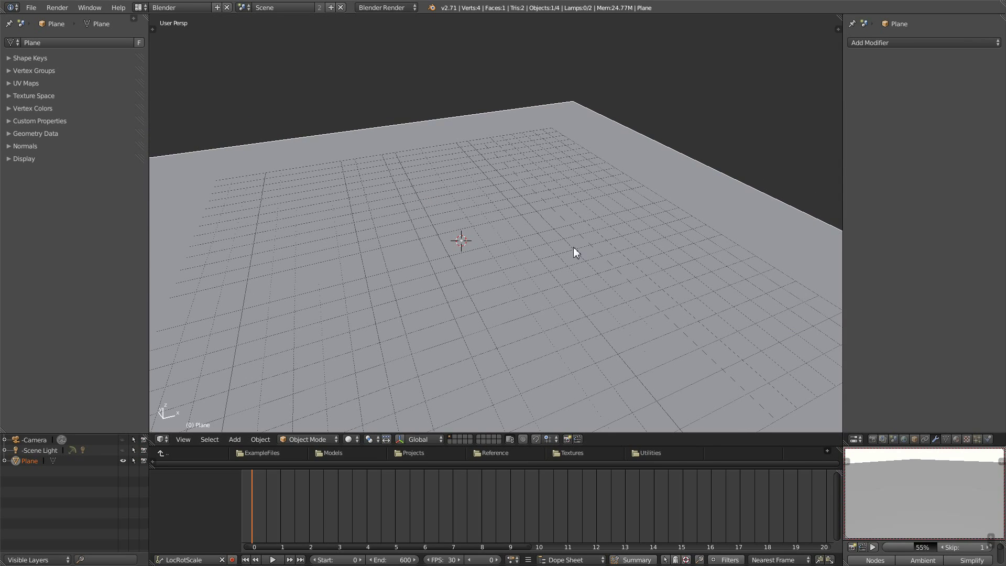
Maximise the 3D view, add a cube and array it along X into a continuous row of nine cubes
key("ctrl+Up")
middle_click_drag(561, 330, 521, 341)
key("shift+a")
mouse_move(522, 340)
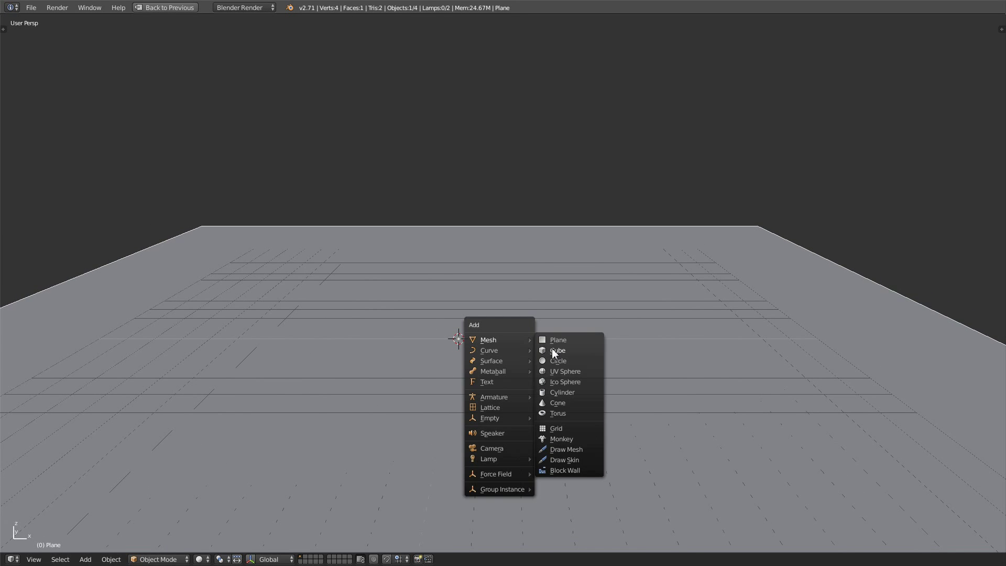
left_click(555, 350)
middle_click_drag(505, 344, 526, 325)
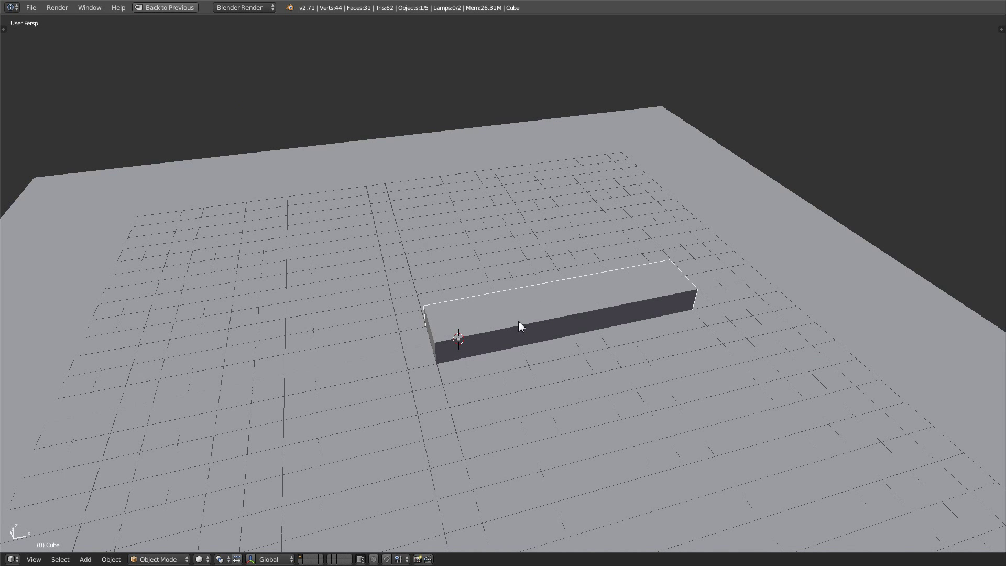
middle_click_drag(517, 322, 646, 241)
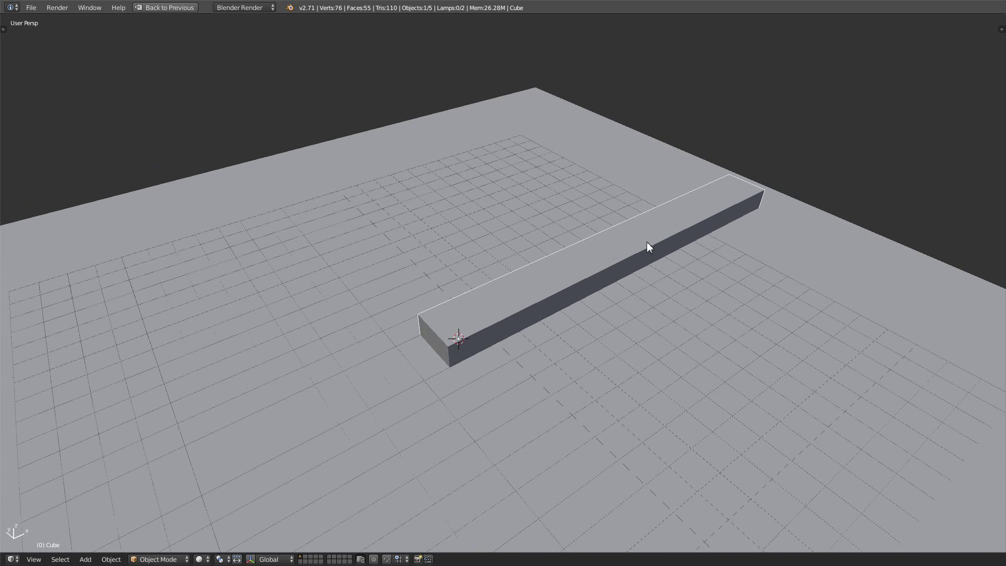
middle_click_drag(530, 279, 627, 329)
Duplicate the cube row about 2.4 units along the Y axis
key("shift+d")
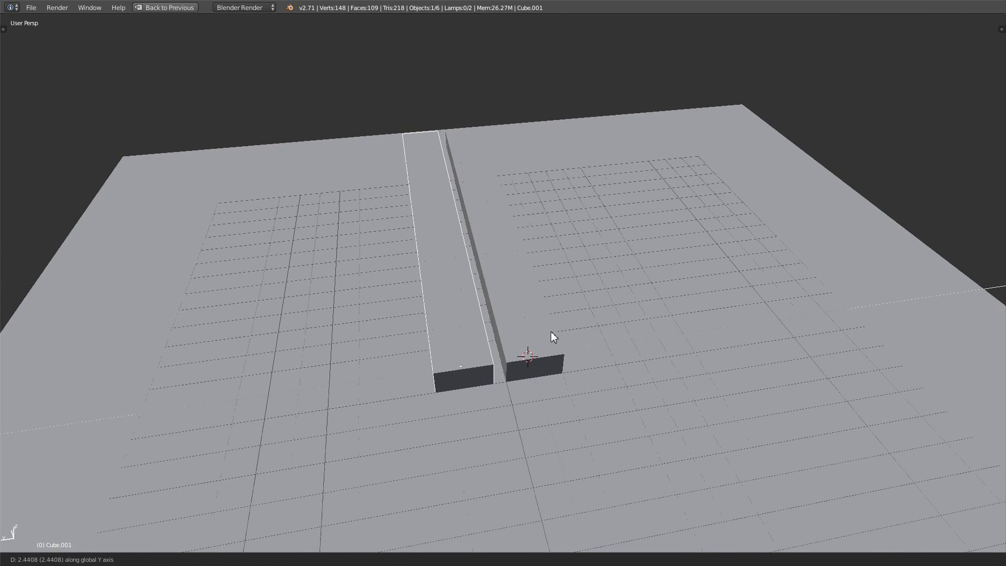
left_click(551, 331)
middle_click_drag(551, 331, 537, 342)
Select both cube rows and duplicate them along Y, making four parallel rows
right_click(536, 341, "shift")
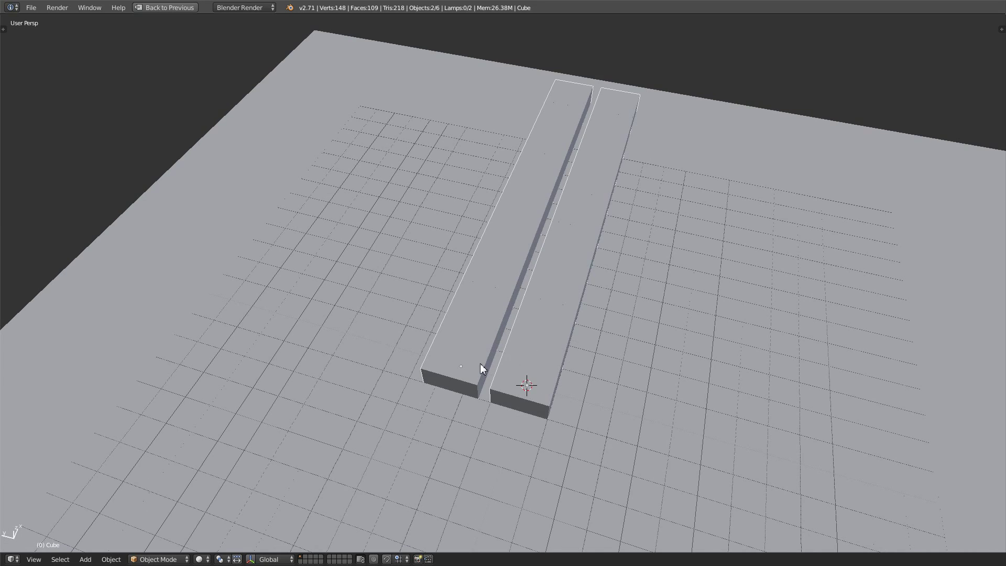
middle_click_drag(480, 363, 529, 338)
key("shift+d")
key("y")
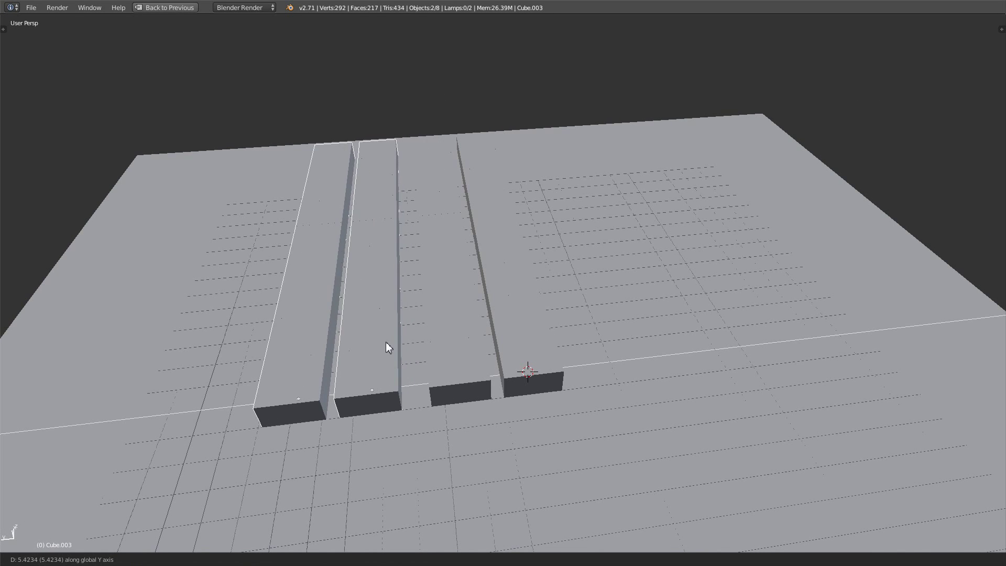
left_click(396, 343)
Select all four cube rows and duplicate them along Y on the other side, making eight rows
right_click(465, 326, "shift")
right_click(520, 315, "shift")
key("shift+d")
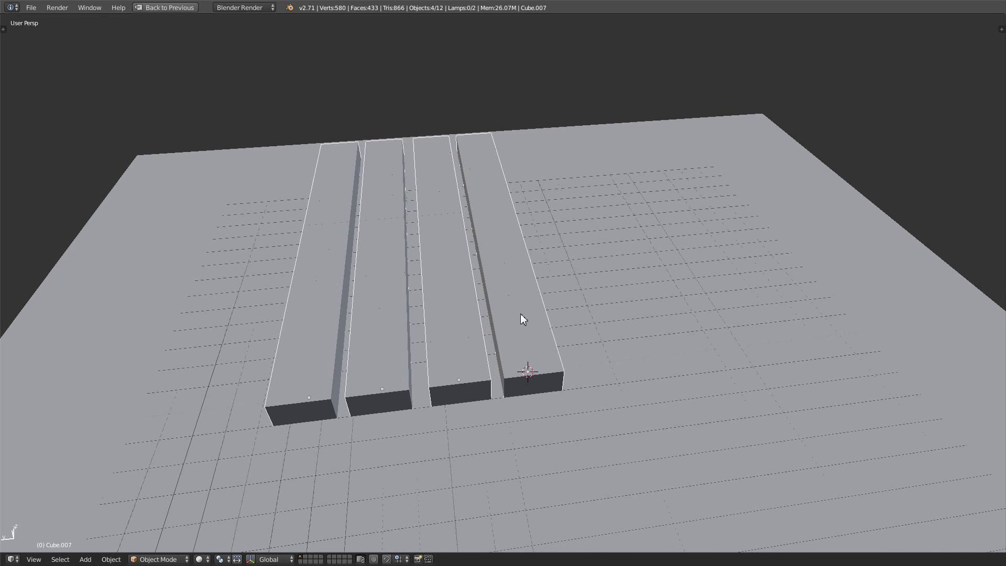
key("y")
left_click(801, 277)
Select all eight cube rows and duplicate them about 2.6 units up along Z as a second layer
right_click(526, 316, "shift")
right_click(467, 324, "shift")
right_click(389, 330, "shift")
right_click(325, 323, "shift")
middle_click_drag(741, 348, 589, 359)
key("shift+d")
key("z")
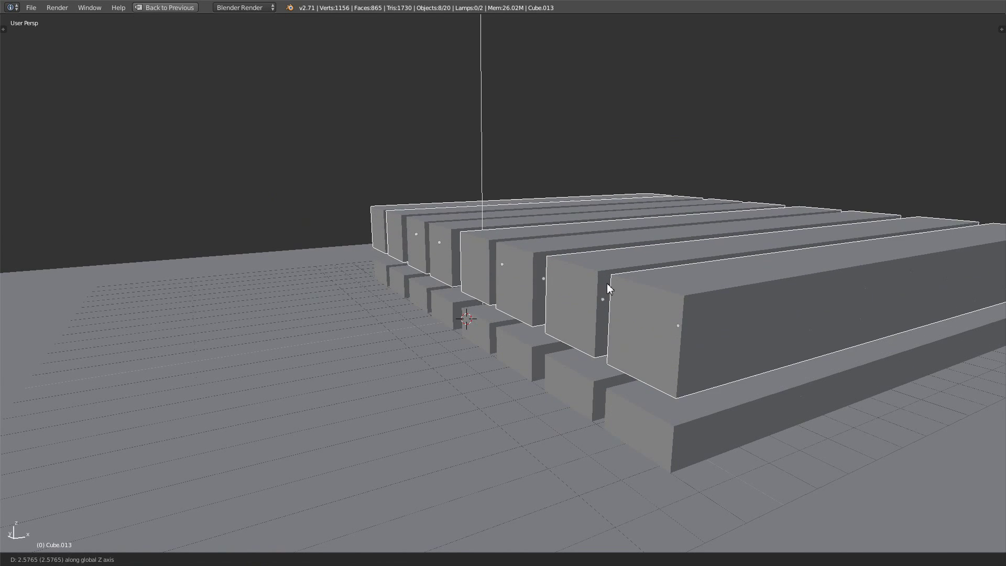
left_click(607, 290)
Duplicate the second layer of rows upward along Z as a third layer
key("shift+d")
key("z")
left_click(629, 220)
Select all the stacked rows without the plane, add them as active rigid bodies and separate them into individual cubes
middle_click_drag(631, 225, 277, 353)
key("a")
key("a")
left_click(173, 291, "shift")
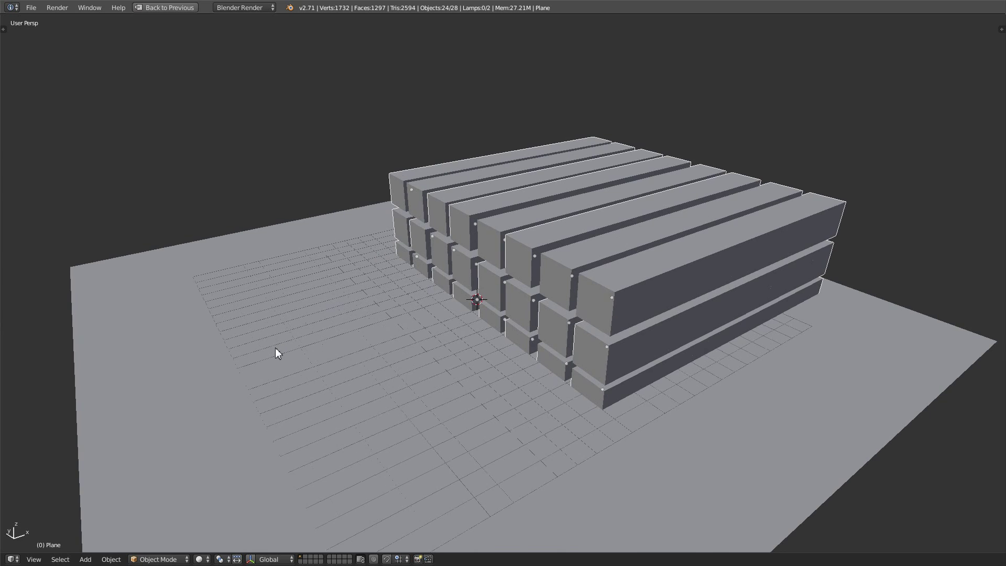
key("t")
key("n")
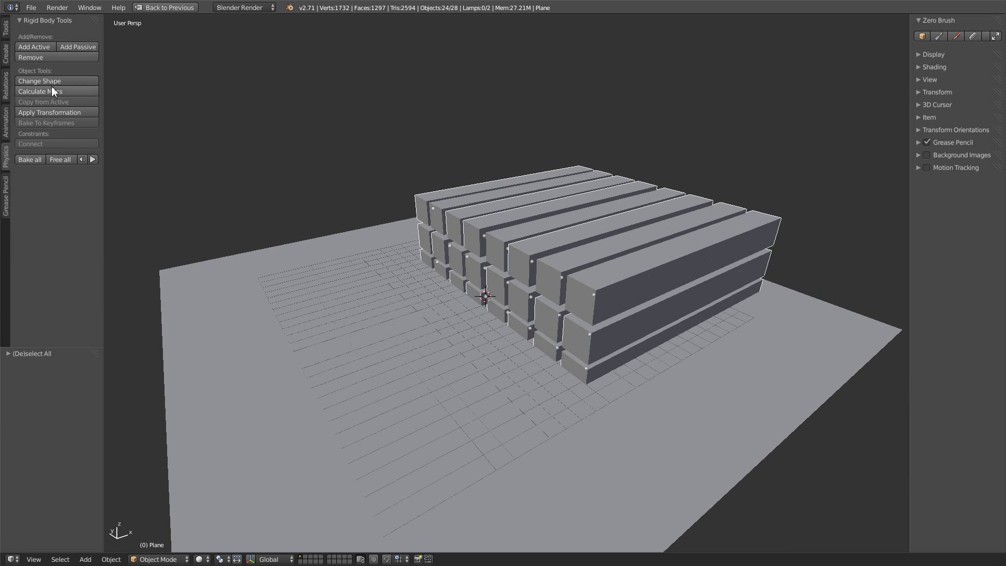
scroll(210, 162, "up", 2)
left_click(26, 48)
middle_click_drag(314, 286, 574, 274)
middle_click_drag(687, 269, 643, 263)
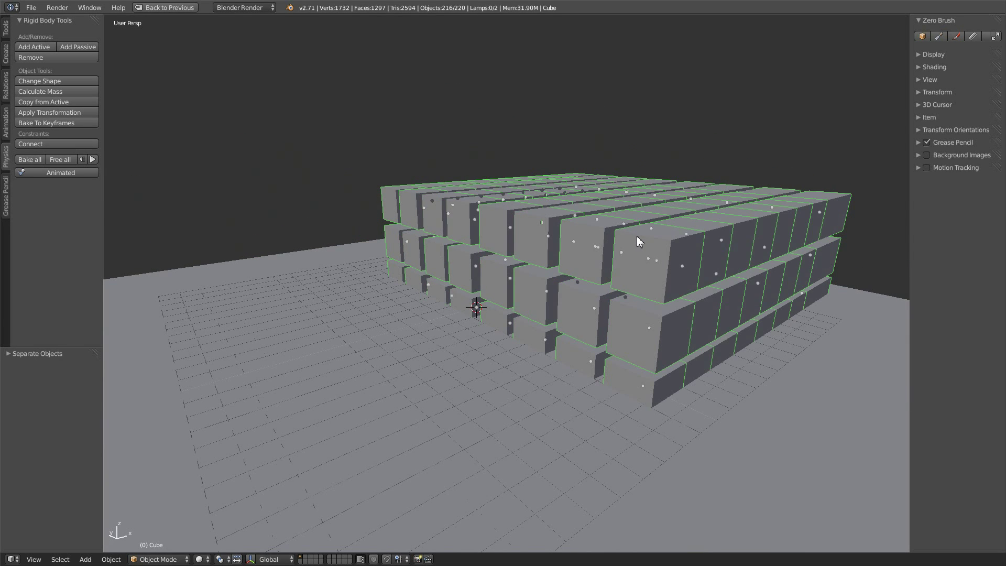
Add the ground plane as a passive rigid body
middle_click_drag(638, 237, 428, 369)
right_click(429, 369)
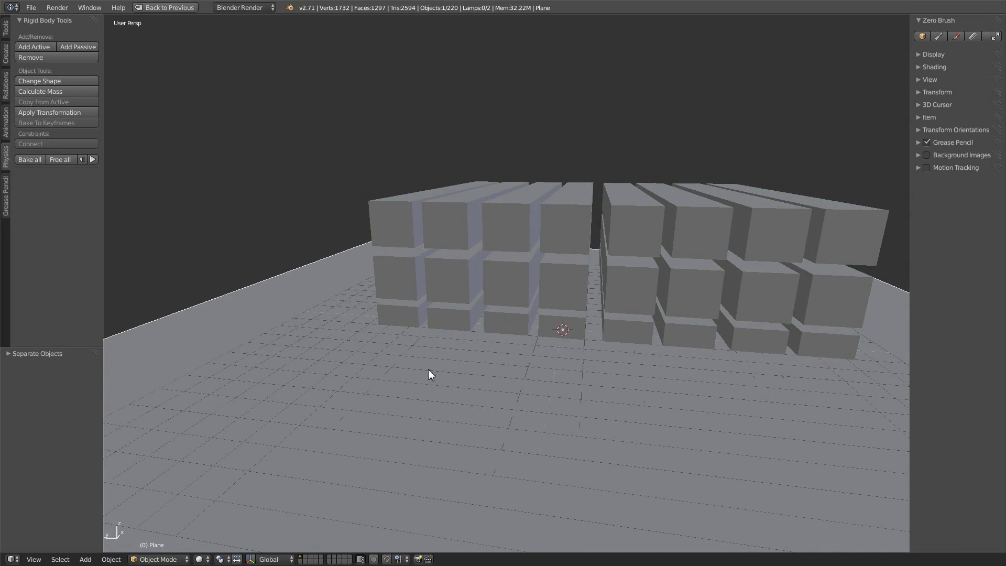
left_click(75, 44)
Switch the viewport to Texture shading and enlarge the ground plane along the X and Y axes
middle_click_drag(390, 232, 683, 350)
key("alt+z")
key("s")
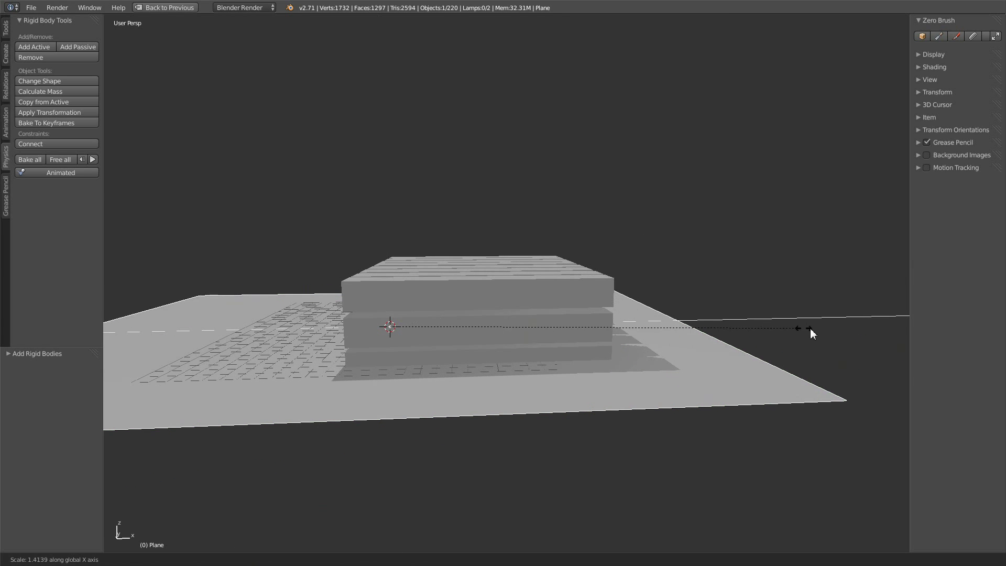
left_click(887, 322)
scroll(491, 393, "down", 2)
key("s")
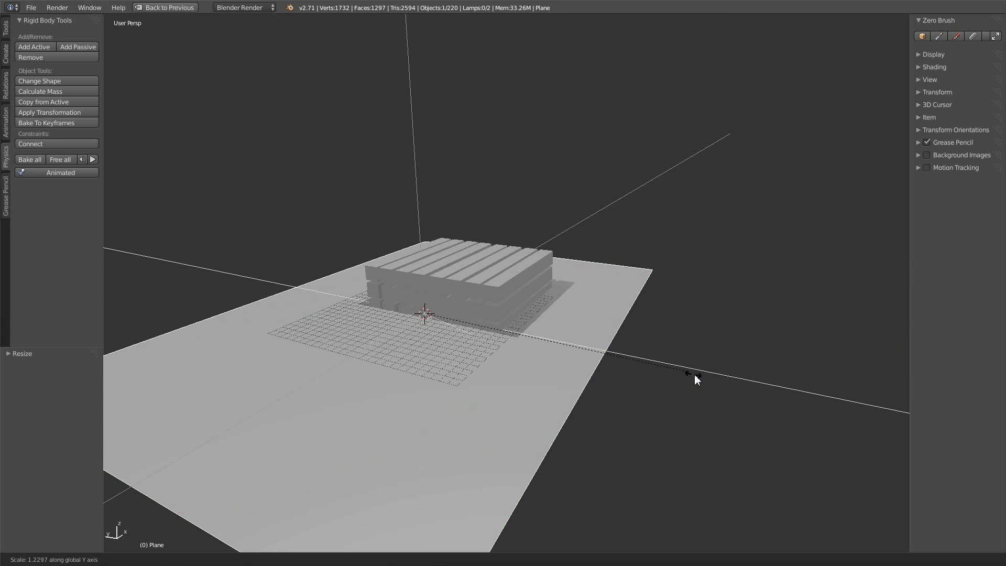
left_click(608, 379)
scroll(592, 362, "up", 2)
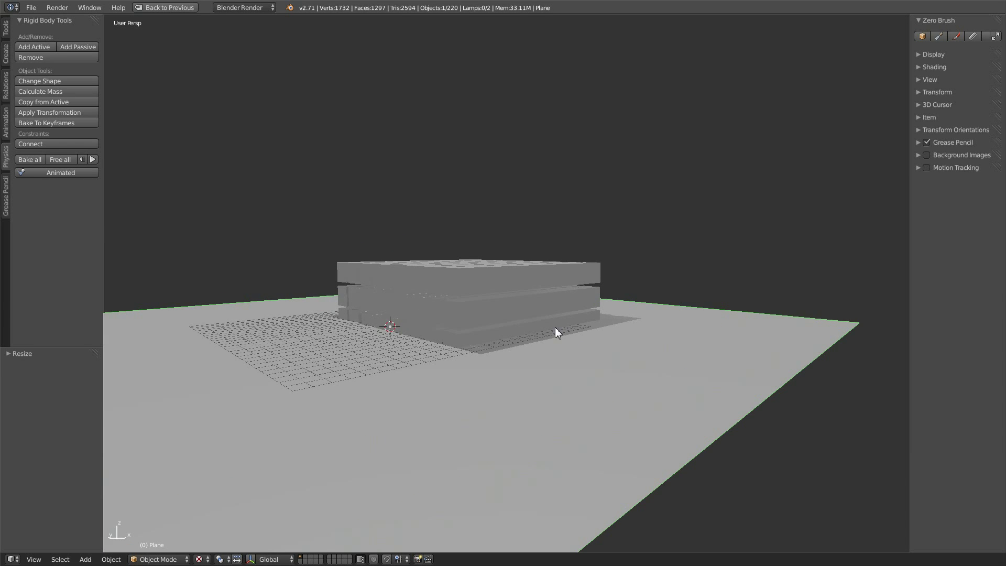
Move the ground plane about 11.4 units down along Z, below the stacked cubes
key("g")
key("z")
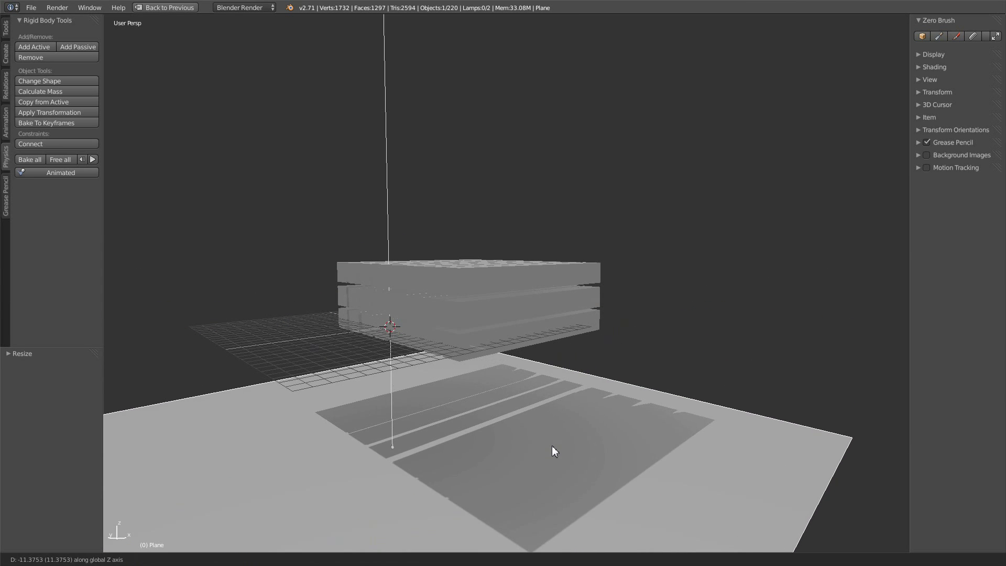
left_click(554, 449)
middle_click_drag(608, 414, 533, 407)
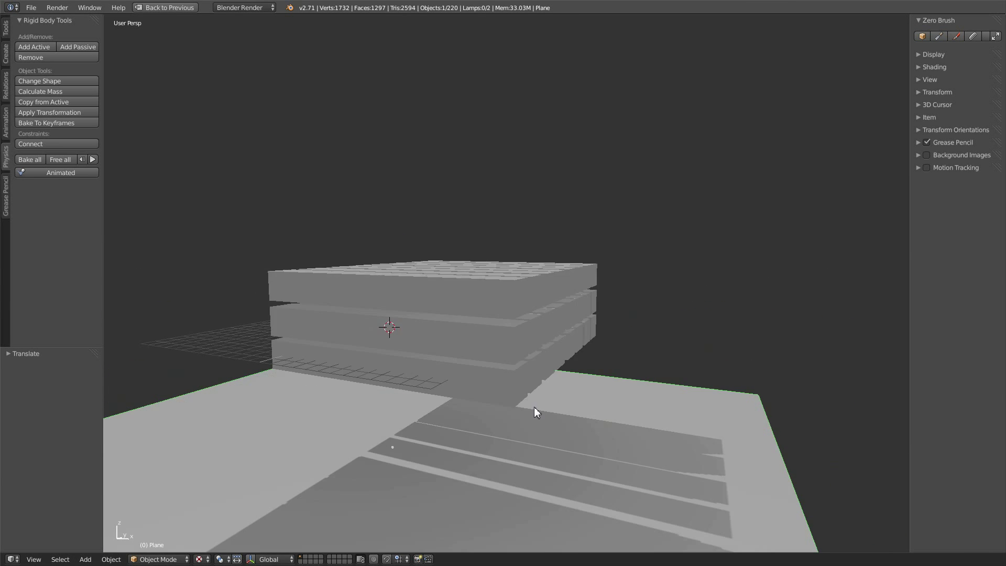
Play the rigid body simulation and rotate the ground plane while the cubes are falling
left_click(93, 159)
middle_click_drag(560, 440, 636, 444)
key("r")
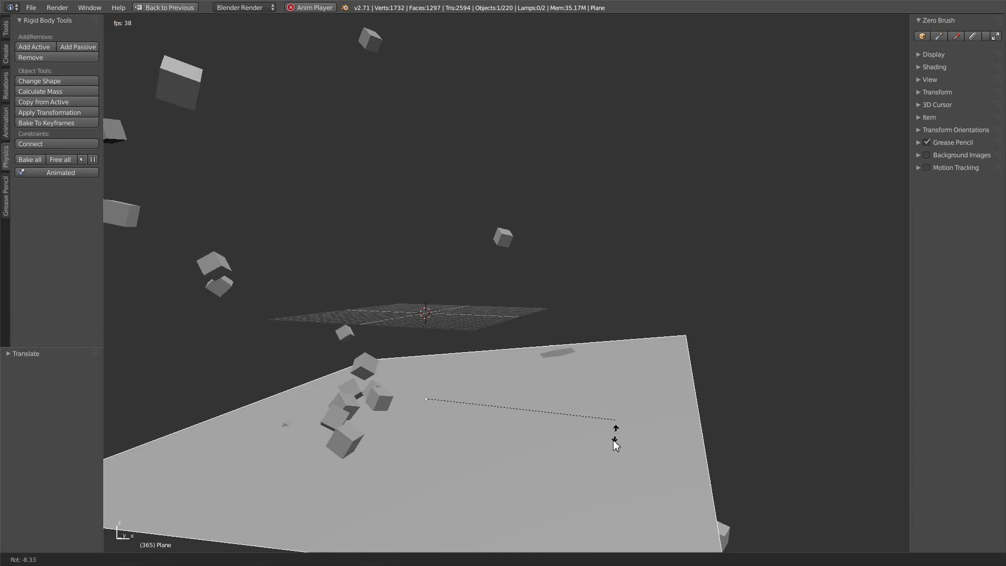
left_click(826, 442)
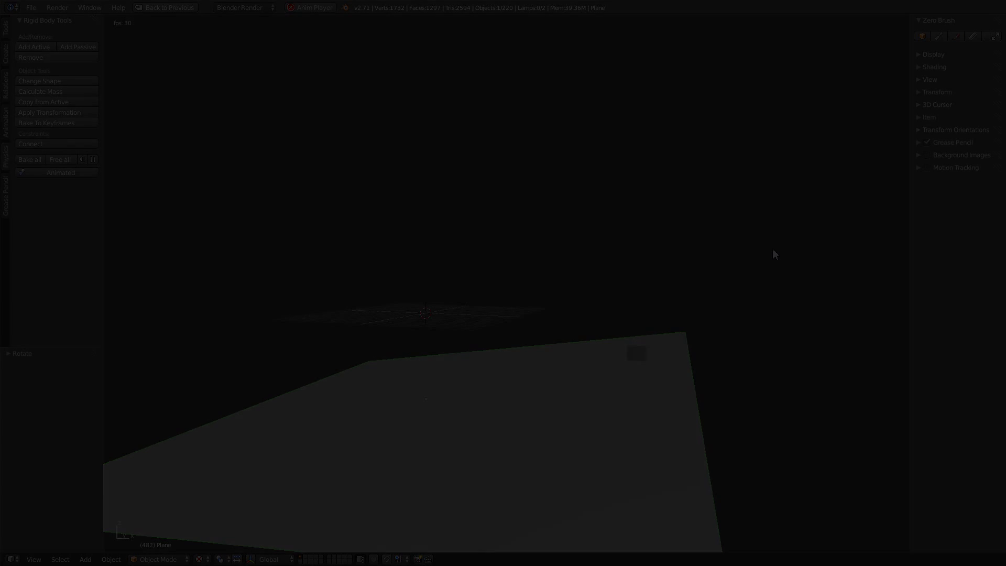